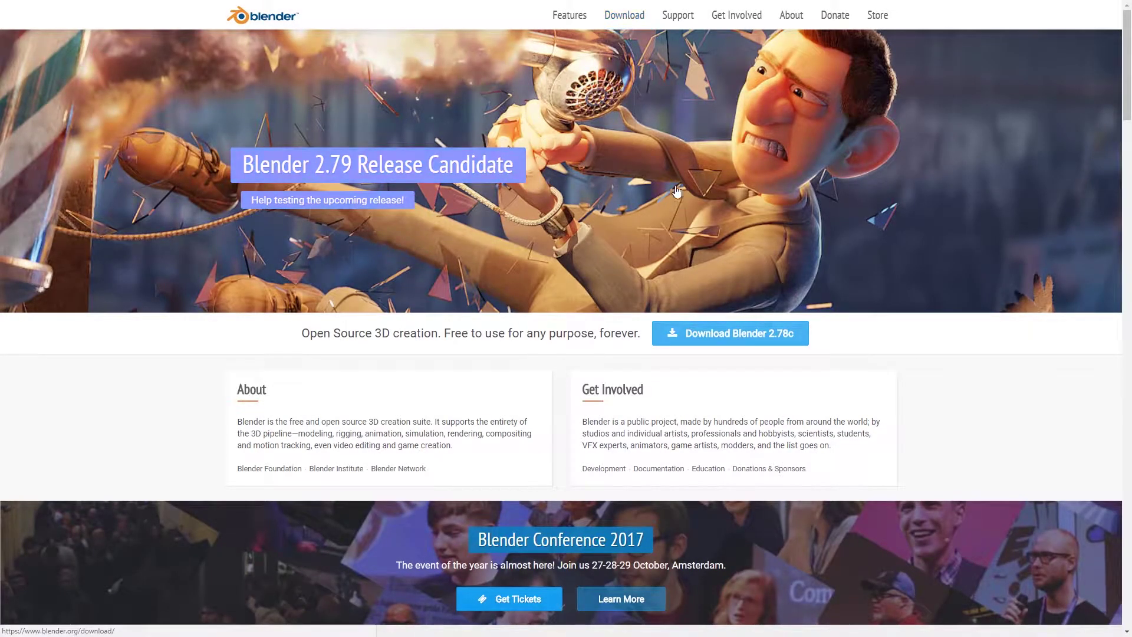
- On blender.org's download page, list the other versions and pick a Blender 2.78c build
left_click(627, 24)
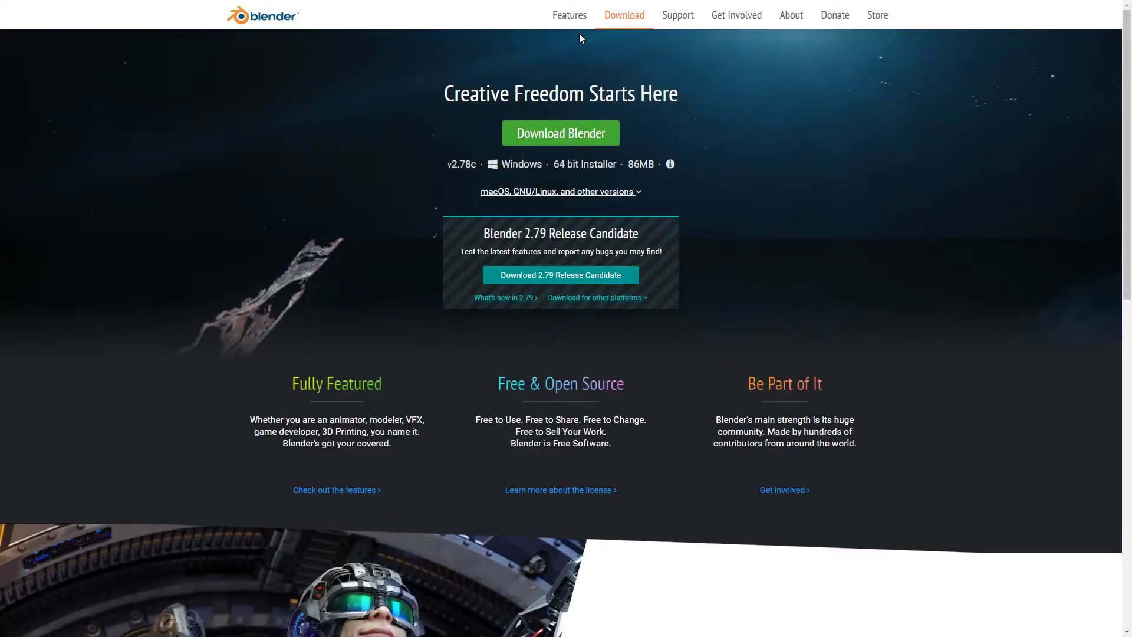
left_click(529, 192)
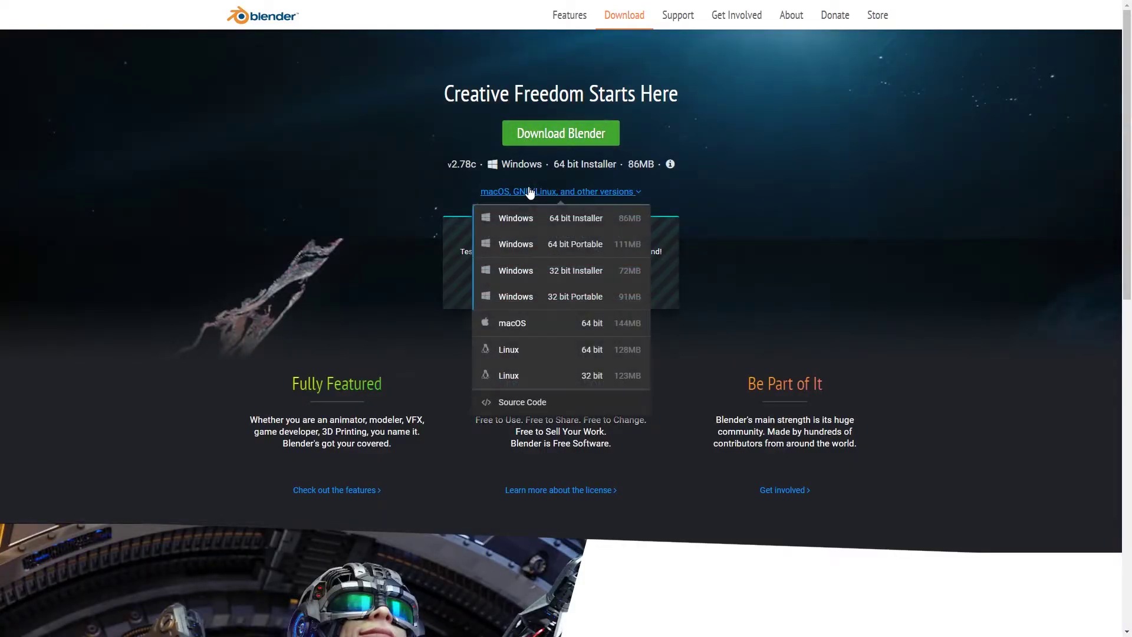
left_click(530, 299)
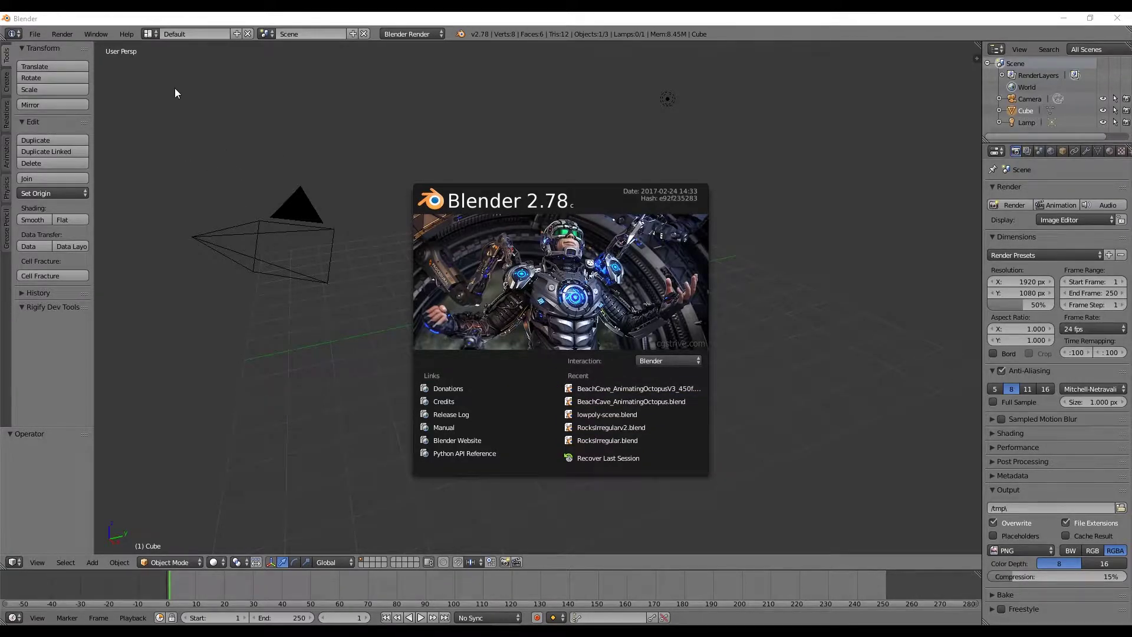
- Close the Blender 2.78 splash screen by clicking in the 3D viewport
left_click(305, 106)
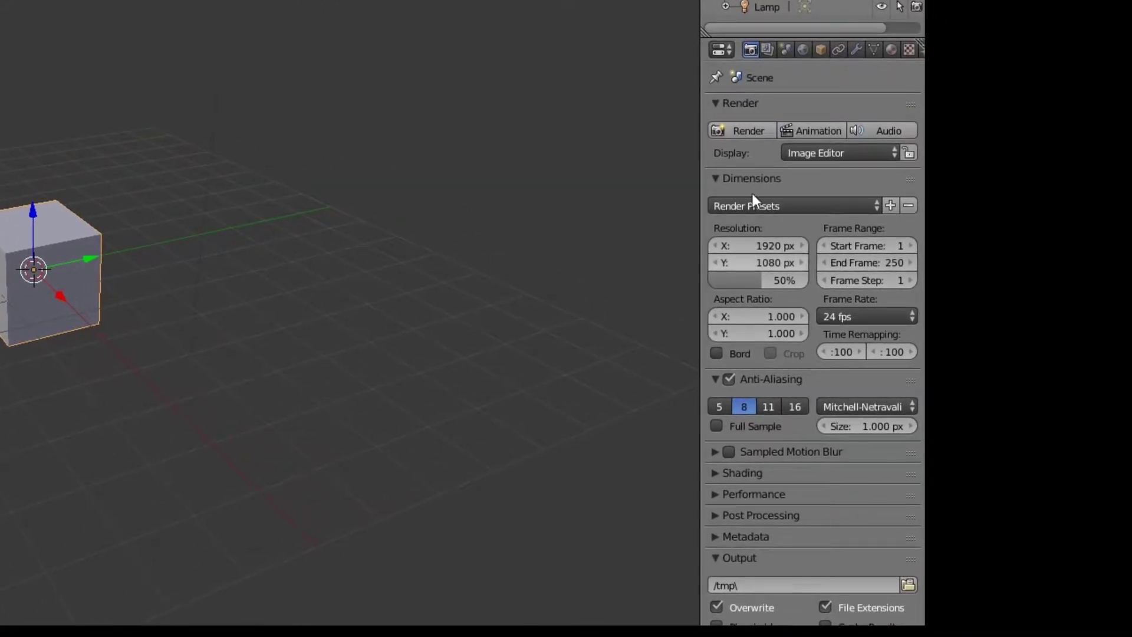
- Browse the Render Layers, Scene, Object and Mesh Data property tabs, returning to Render
left_click(768, 49)
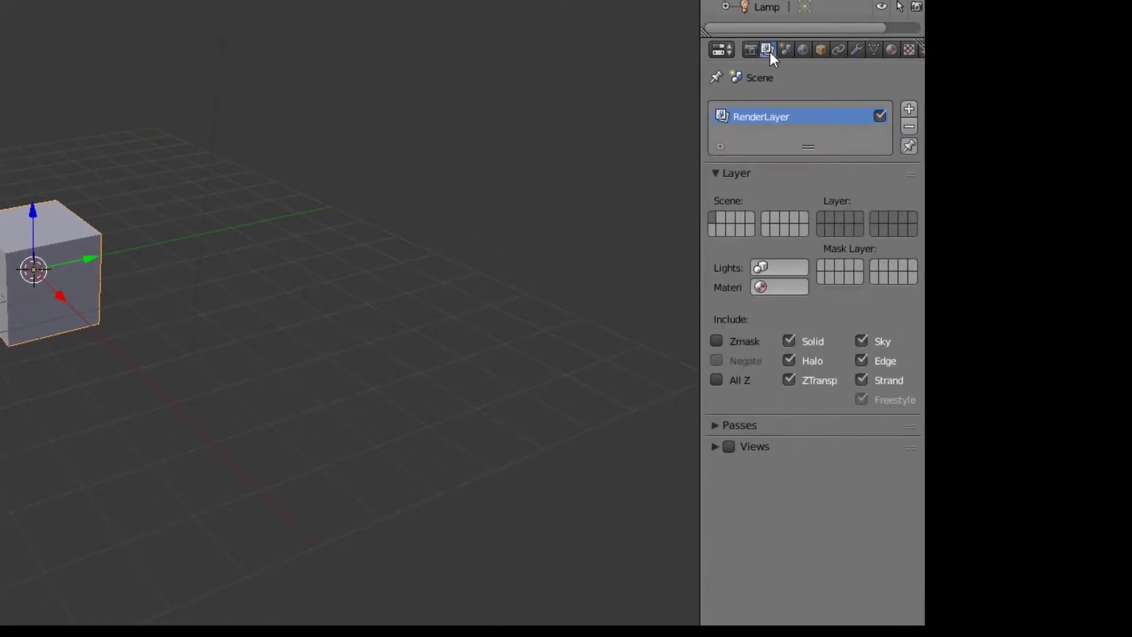
left_click(786, 51)
left_click(821, 49)
left_click(874, 50)
left_click(750, 49)
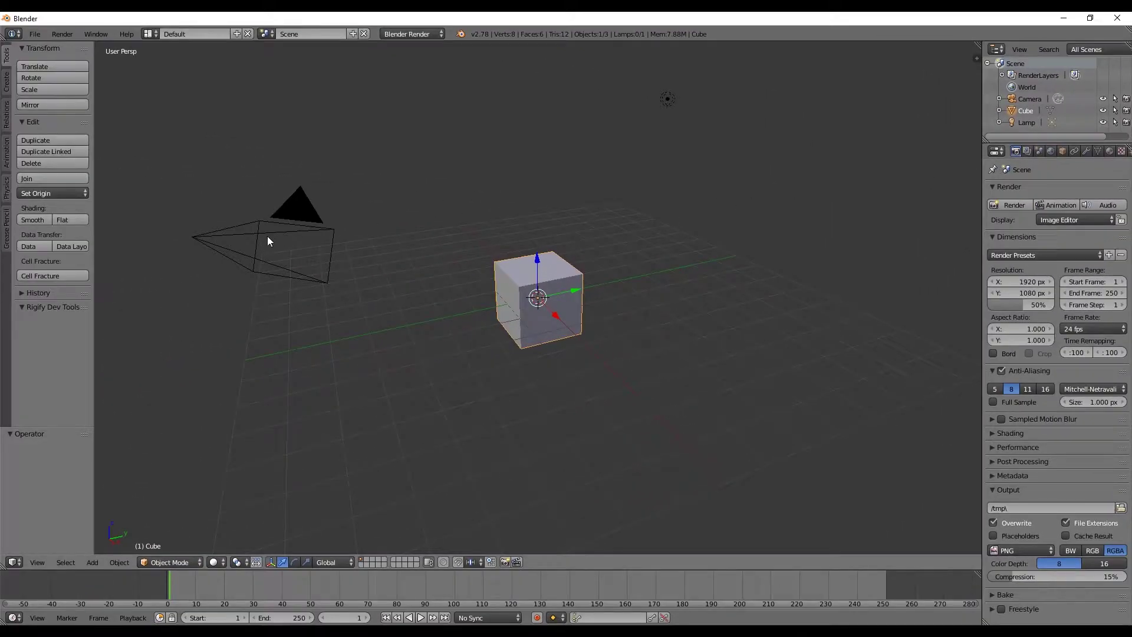
- Alternate selecting camera and cube, view the camera's lens settings, ending with the camera selected on the Render tab
right_click(299, 211)
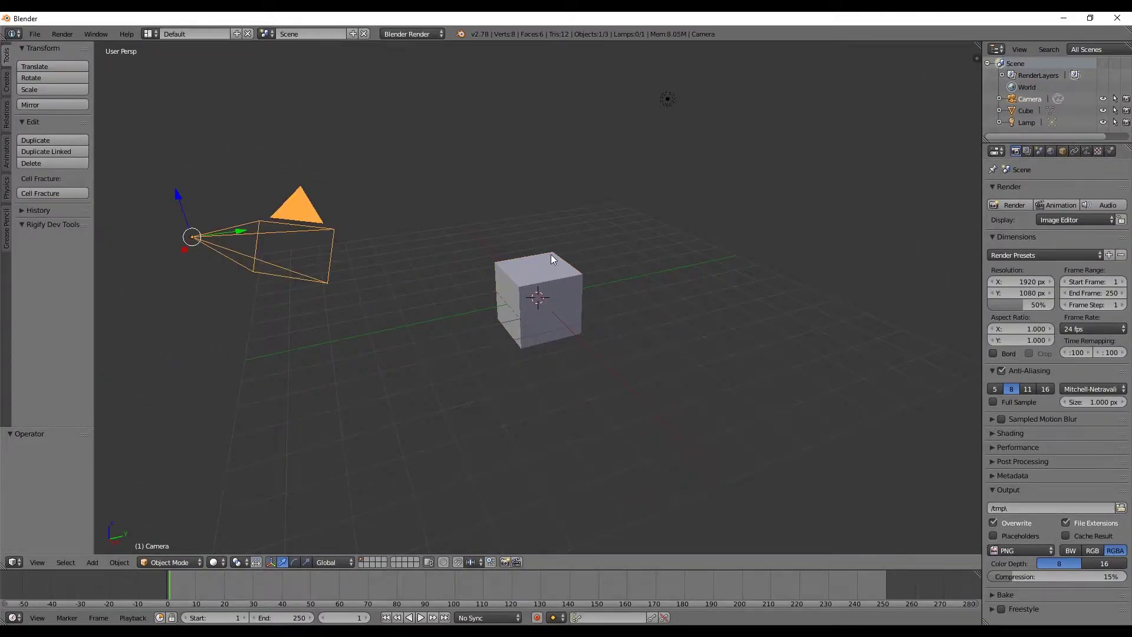
right_click(531, 284)
right_click(320, 224)
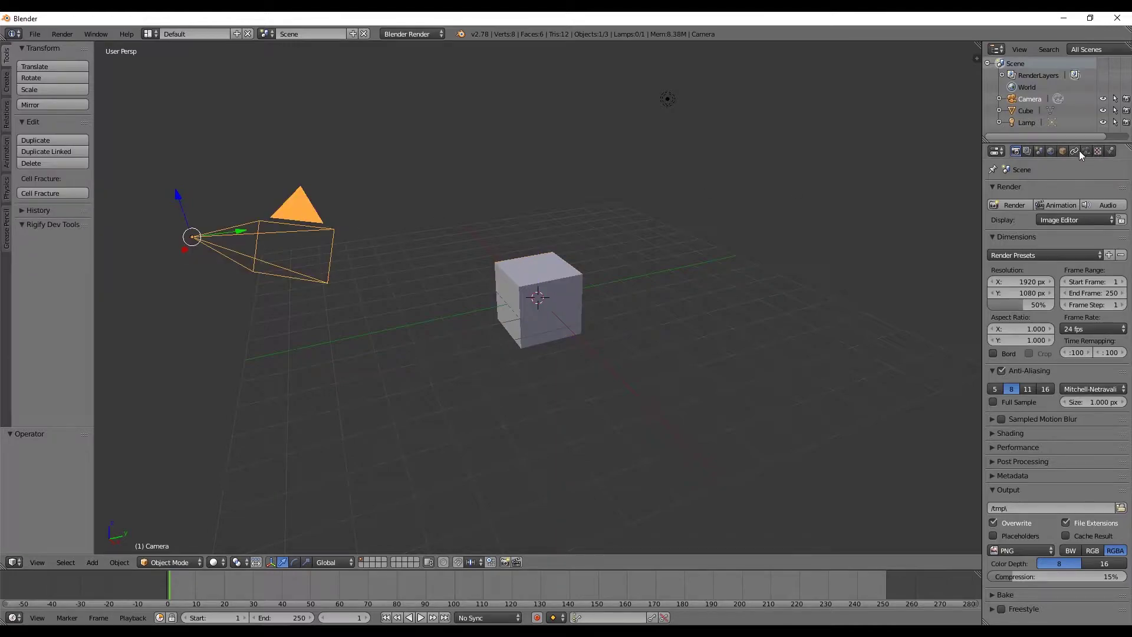
left_click(1086, 151)
right_click(531, 295)
right_click(339, 234)
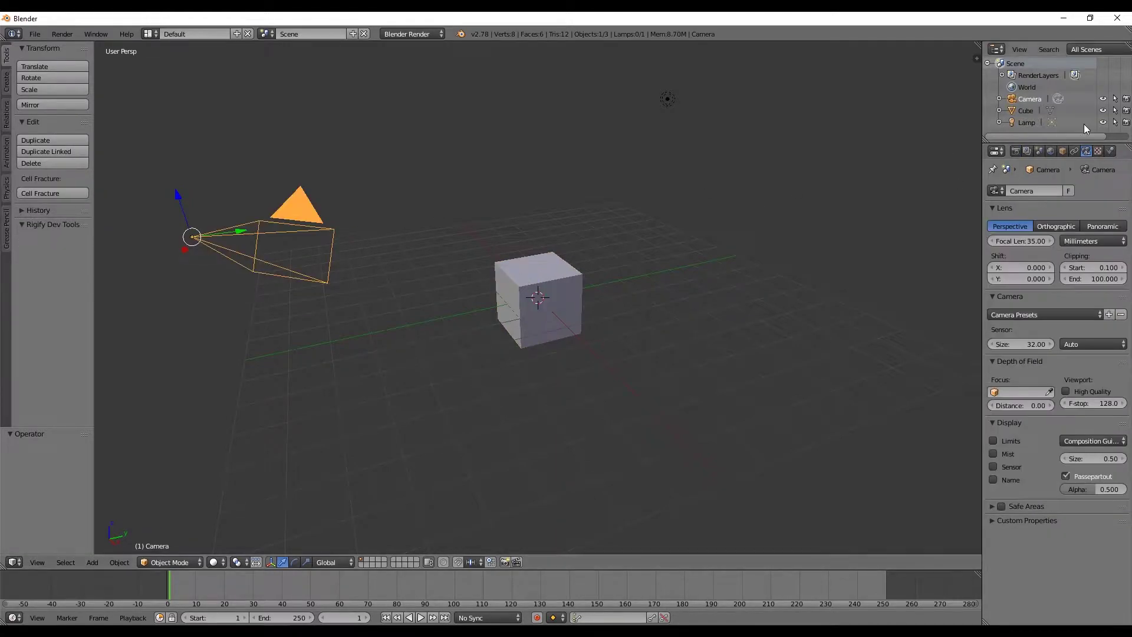
left_click(1016, 152)
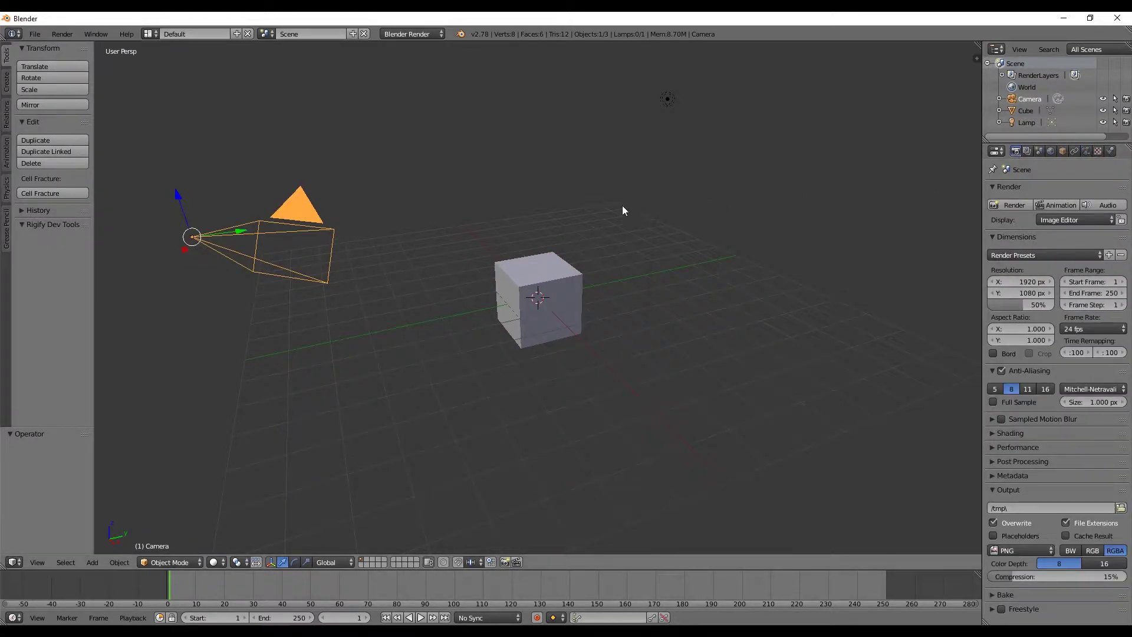
- Place the 3D cursor on the grid, deselect all, then reset the cursor with Shift+C
left_click(533, 213)
key("a")
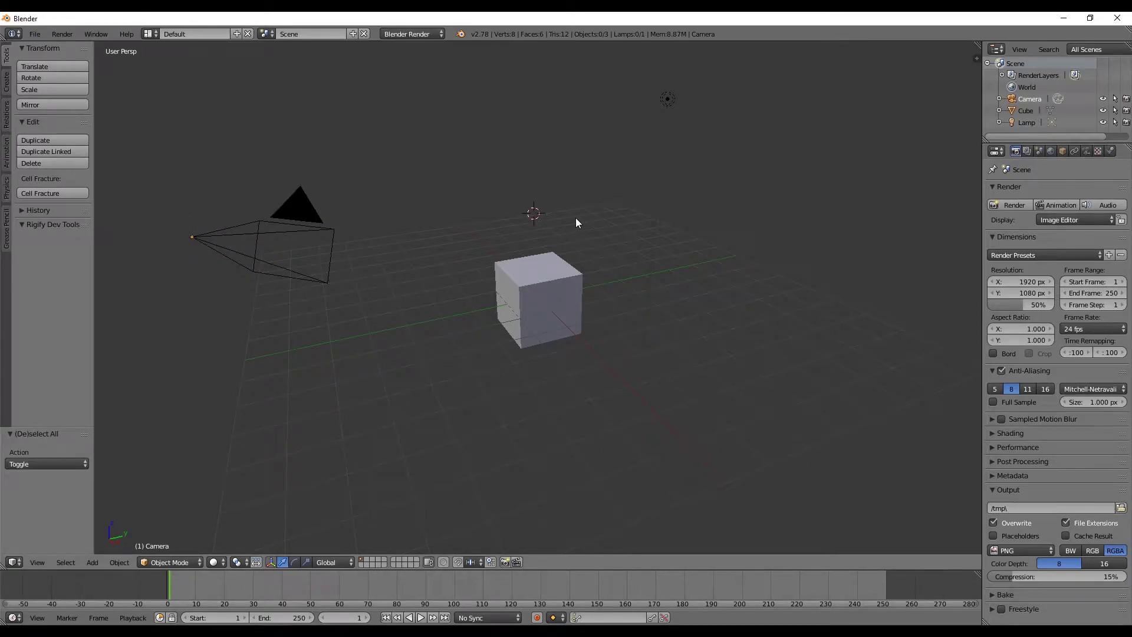
key("shift+c")
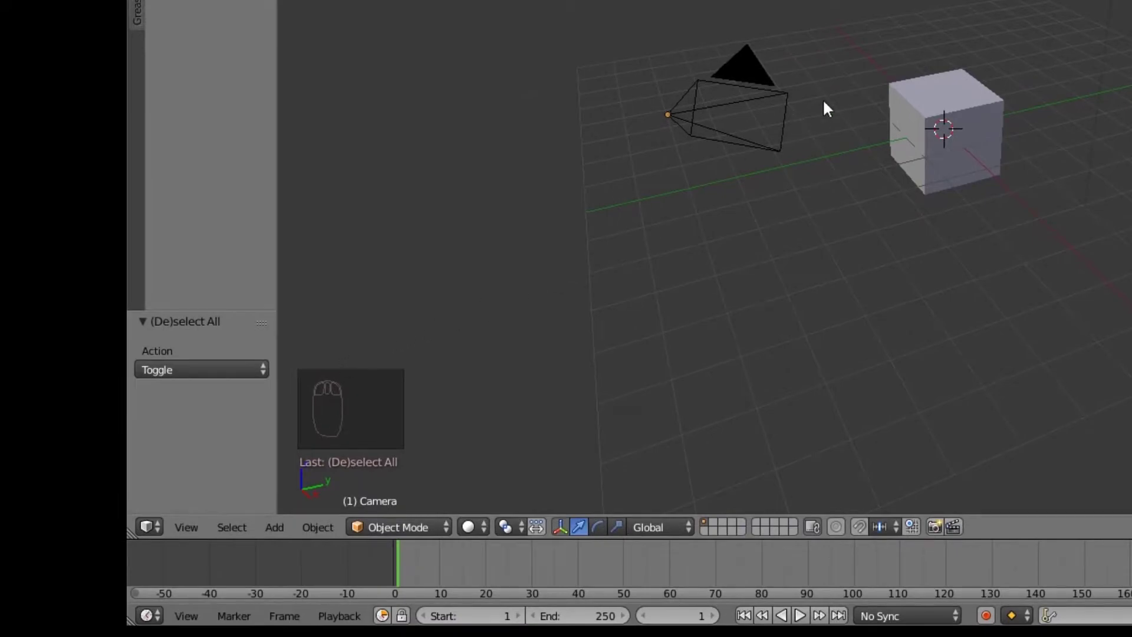
key("a")
key("a")
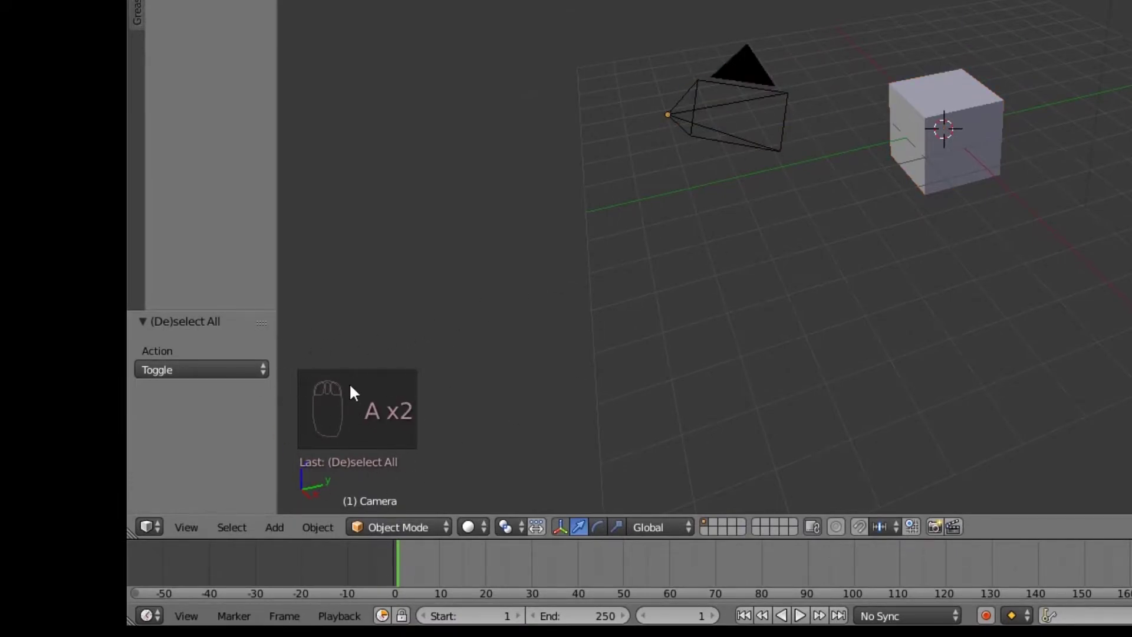
- Move the 3D cursor to a new spot and snap it back to the origin (0,0,0)
left_click(621, 248)
right_click(709, 262)
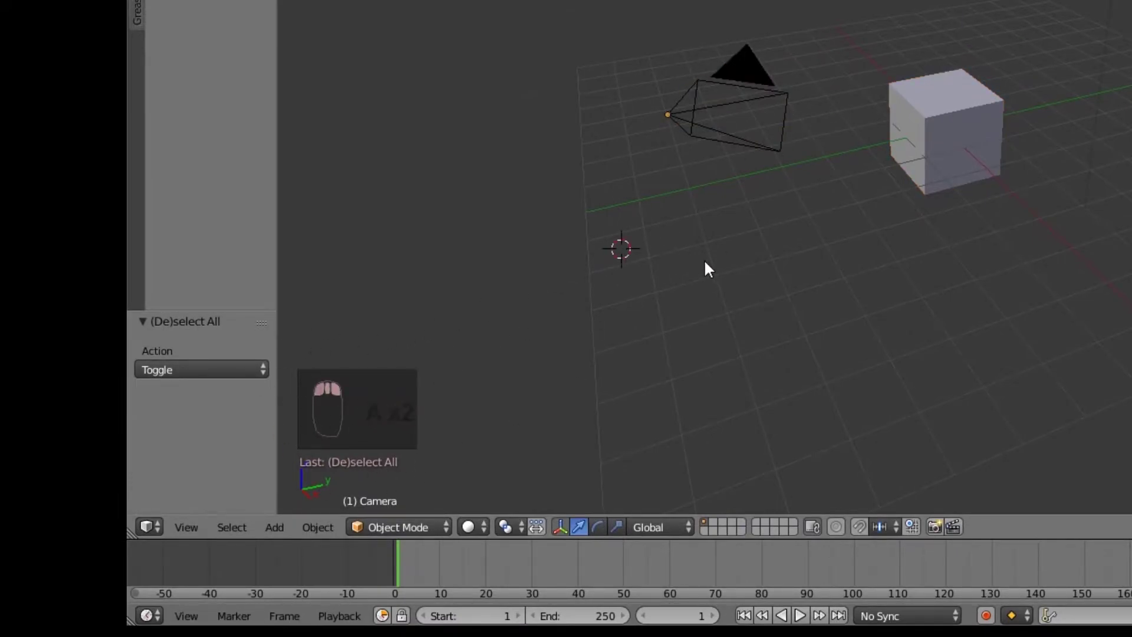
left_click(705, 262)
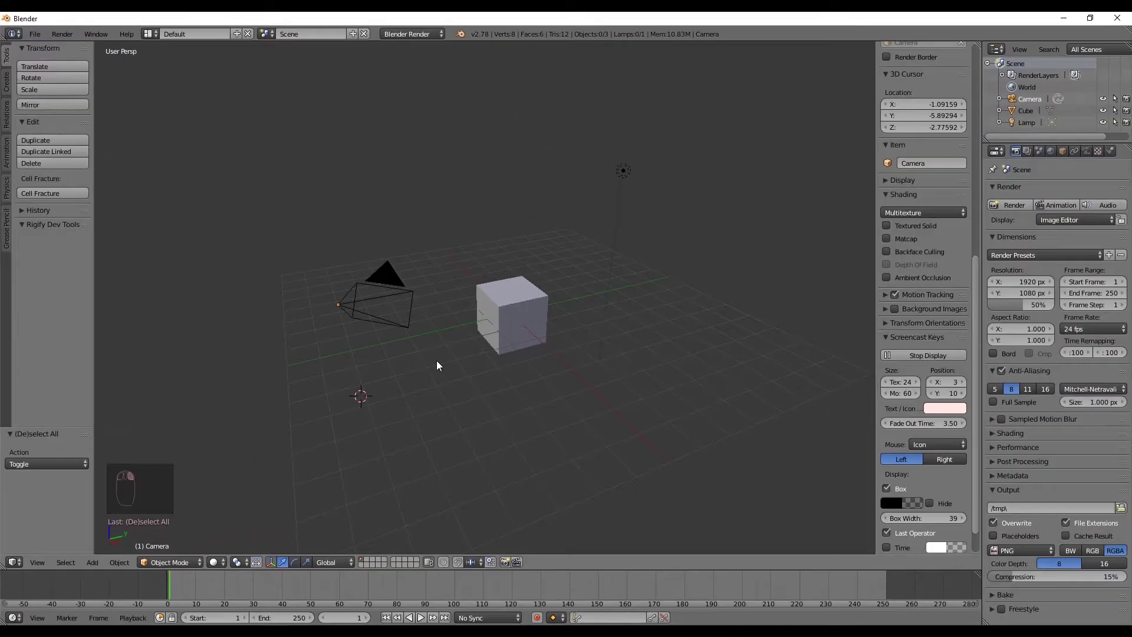
key("shift+c")
- Hide the N sidebar, orbit to a lower, level angle, zoom in and out, then re-orbit to show the grid
key("n")
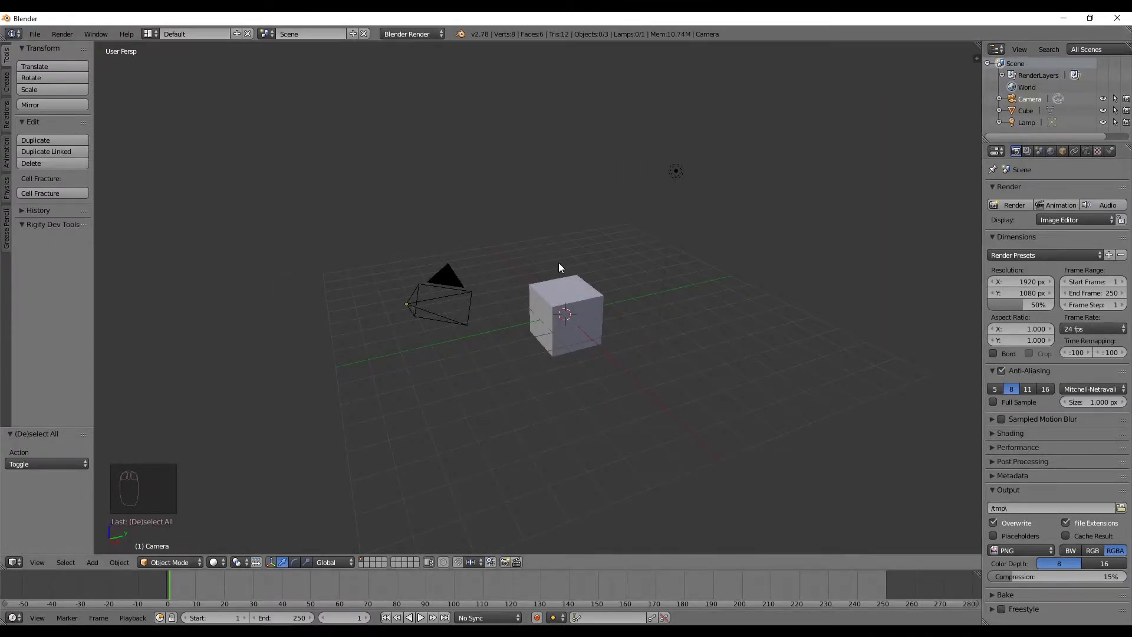
middle_click_drag(628, 233, 557, 292)
scroll(557, 291, "up", 2)
scroll(557, 299, "down", 4)
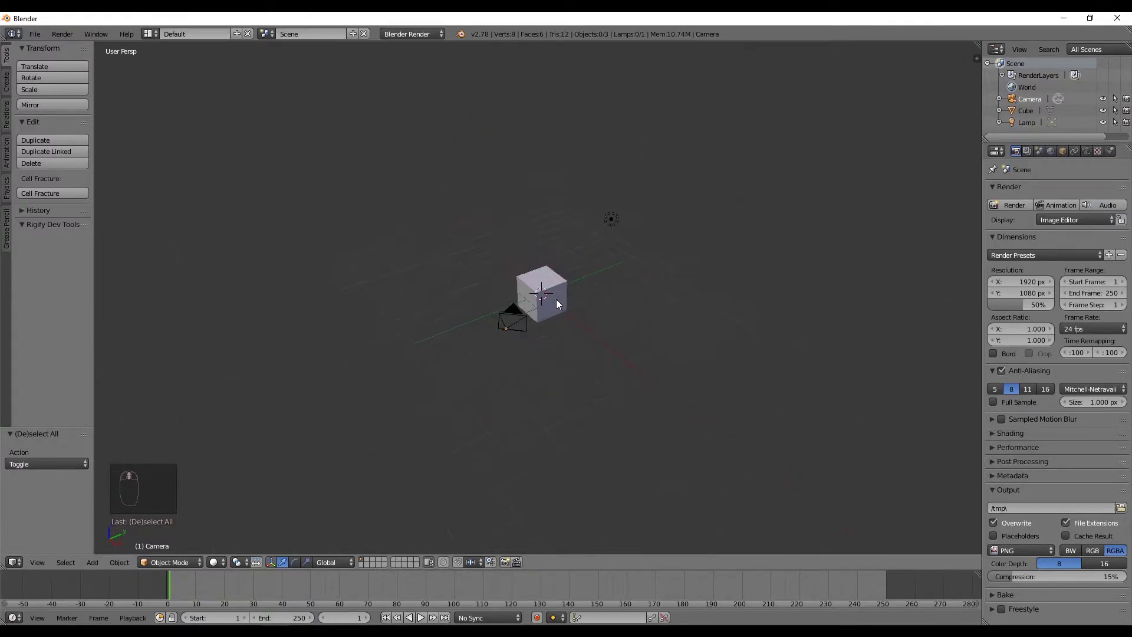
scroll(557, 299, "up", 7)
scroll(554, 299, "down", 3)
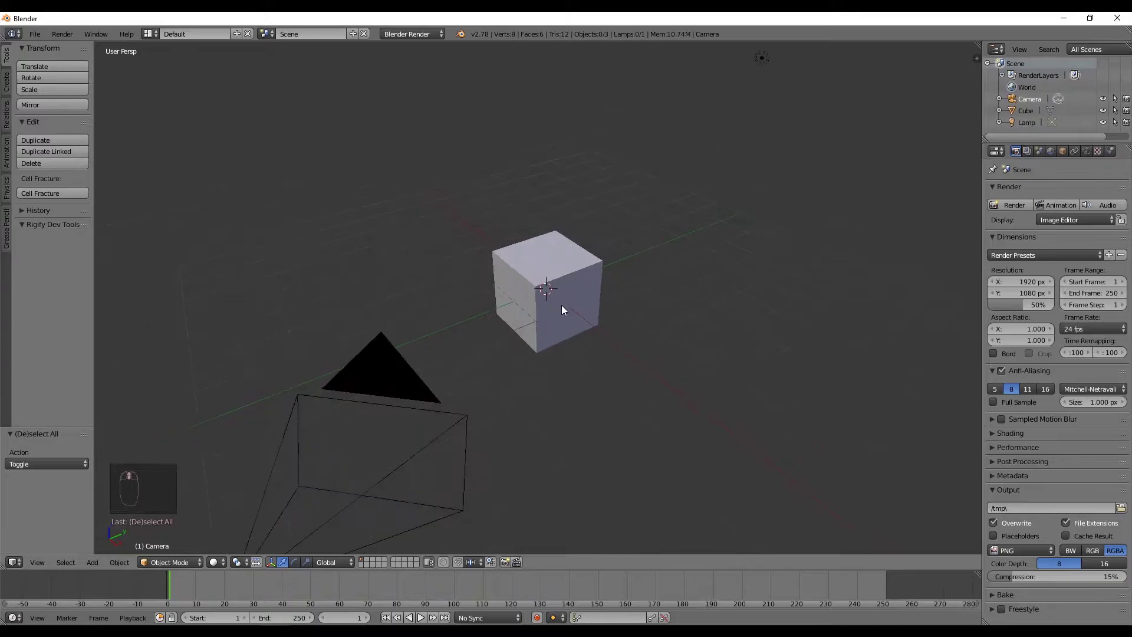
scroll(562, 306, "down", 6)
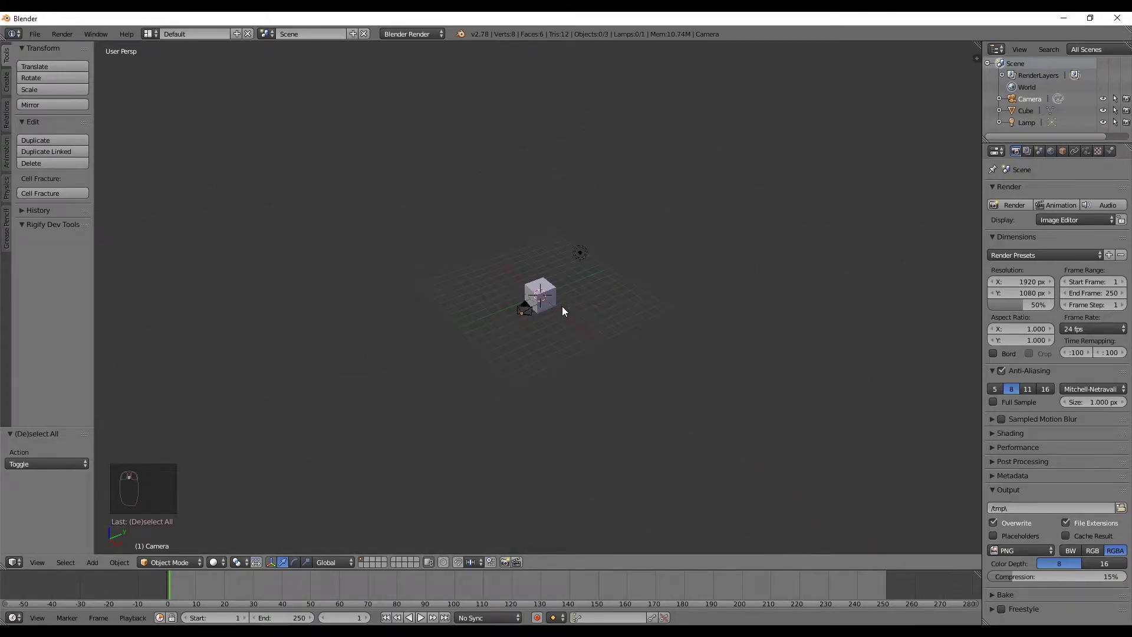
scroll(561, 306, "up", 5)
scroll(561, 306, "down", 5)
scroll(572, 303, "up", 6)
mouse_move(585, 306)
middle_mouse_down()
mouse_move(549, 283)
mouse_move(597, 306)
mouse_move(617, 302)
mouse_move(193, 349)
mouse_move(920, 268)
mouse_move(585, 274)
mouse_move(463, 293)
mouse_move(771, 213)
mouse_move(458, 232)
mouse_move(622, 228)
mouse_move(708, 244)
mouse_move(796, 217)
mouse_move(561, 286)
mouse_move(586, 321)
middle_mouse_up()
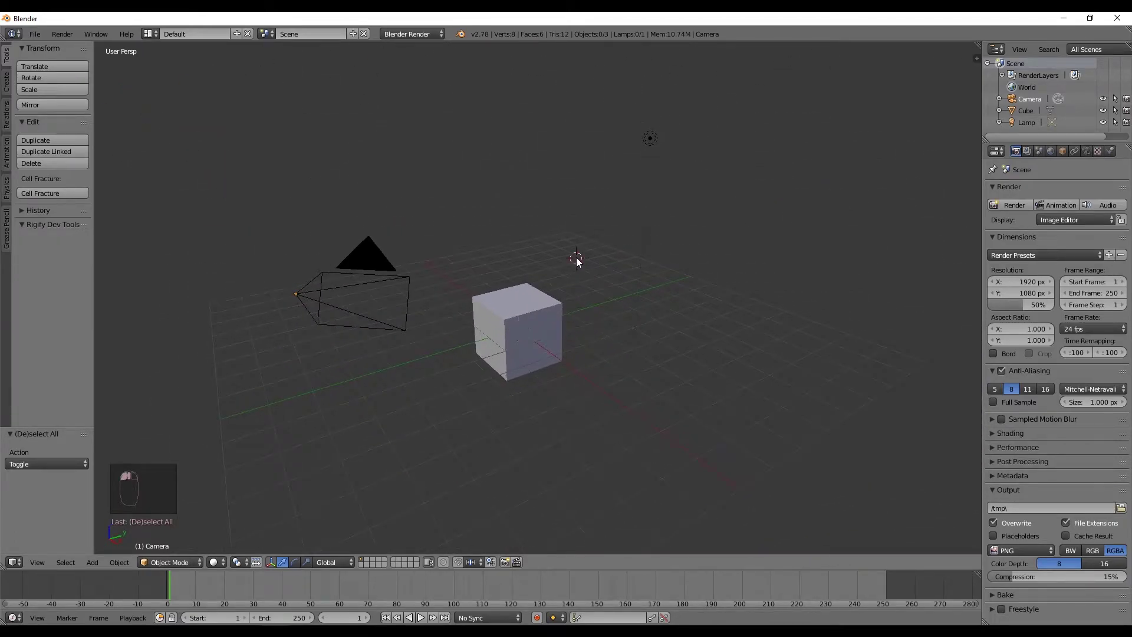
- Move the 3D cursor around the grid, then reset it to the origin with Shift+C
left_click(517, 253)
left_click_drag(591, 239, 592, 186)
left_click(600, 274)
left_click(611, 292)
key("shift+c")
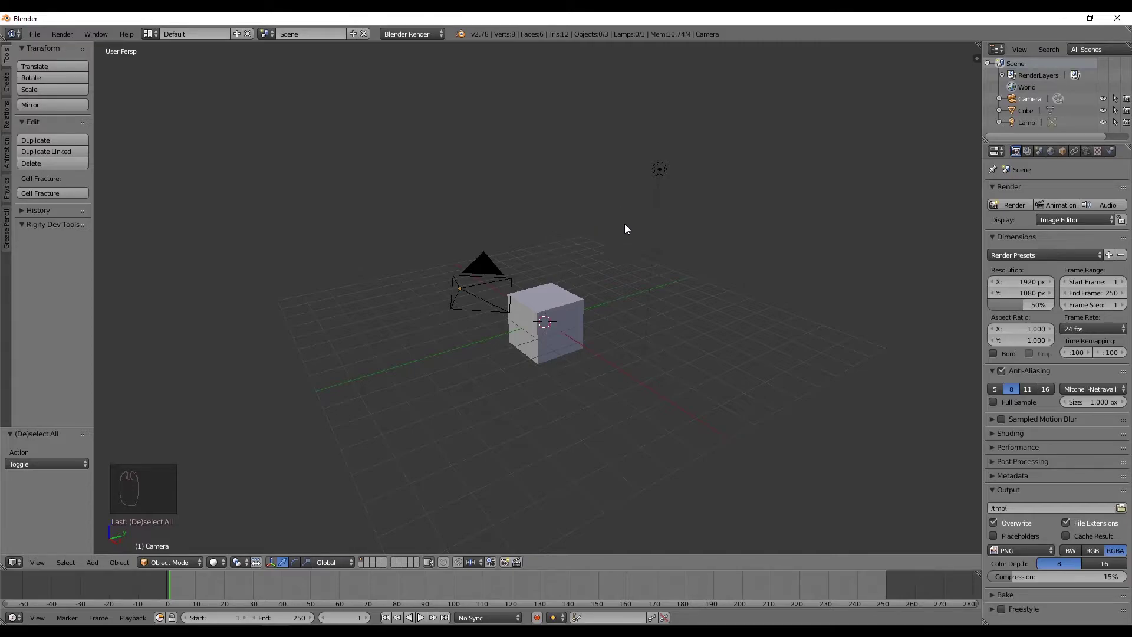
- Select the cube, camera and lamp individually in turn, clearing the selection with A between
right_click(558, 317)
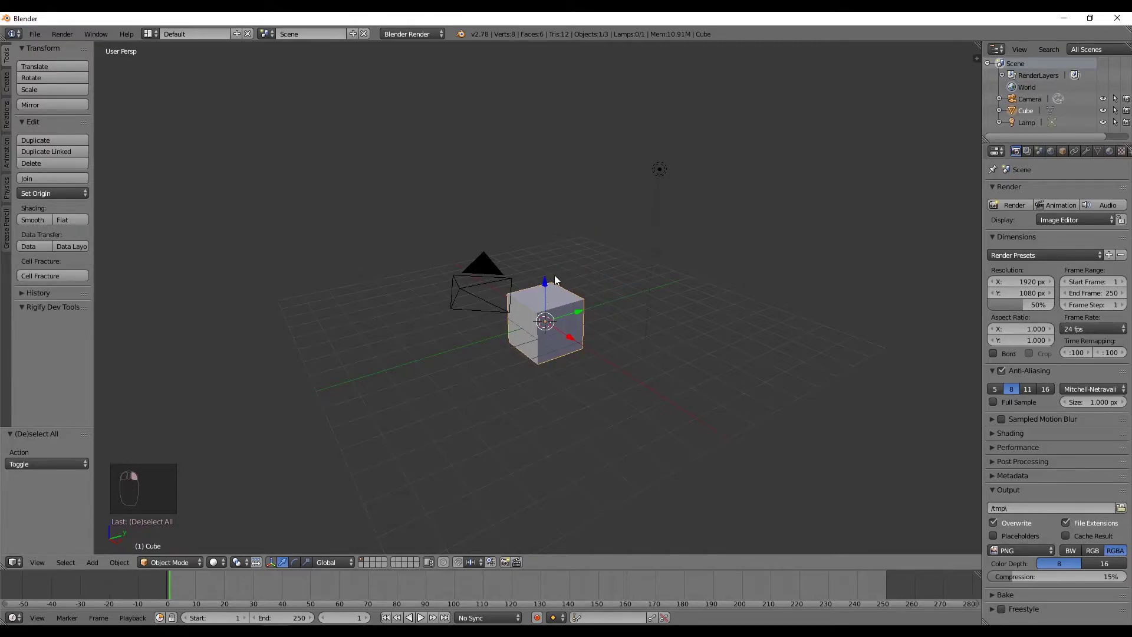
key("a")
right_click(488, 278)
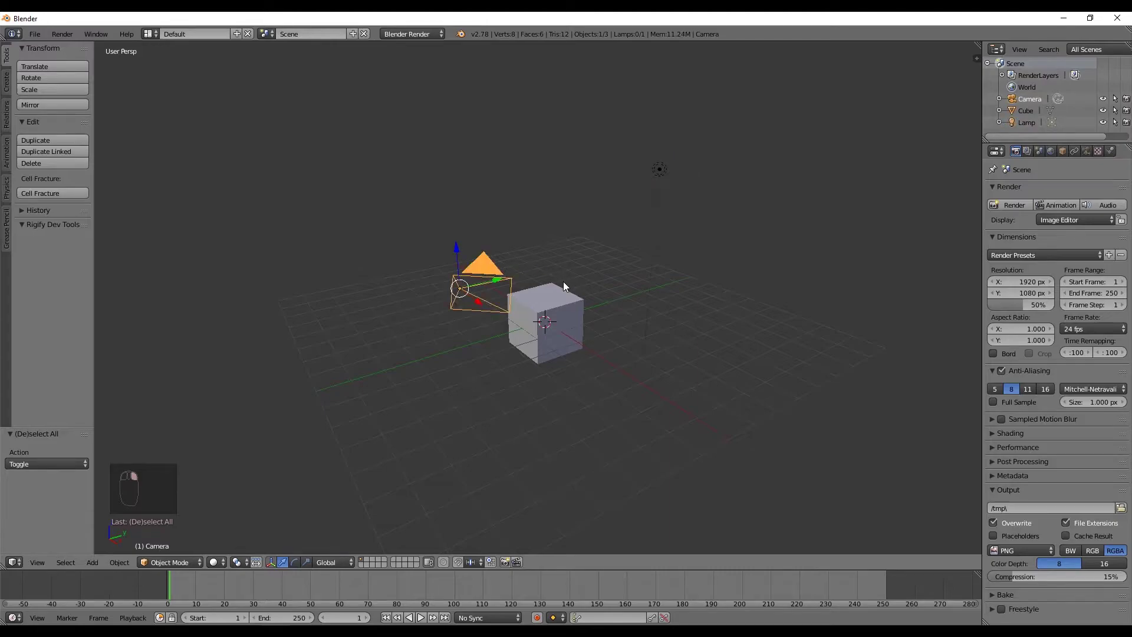
key("a")
right_click(657, 170)
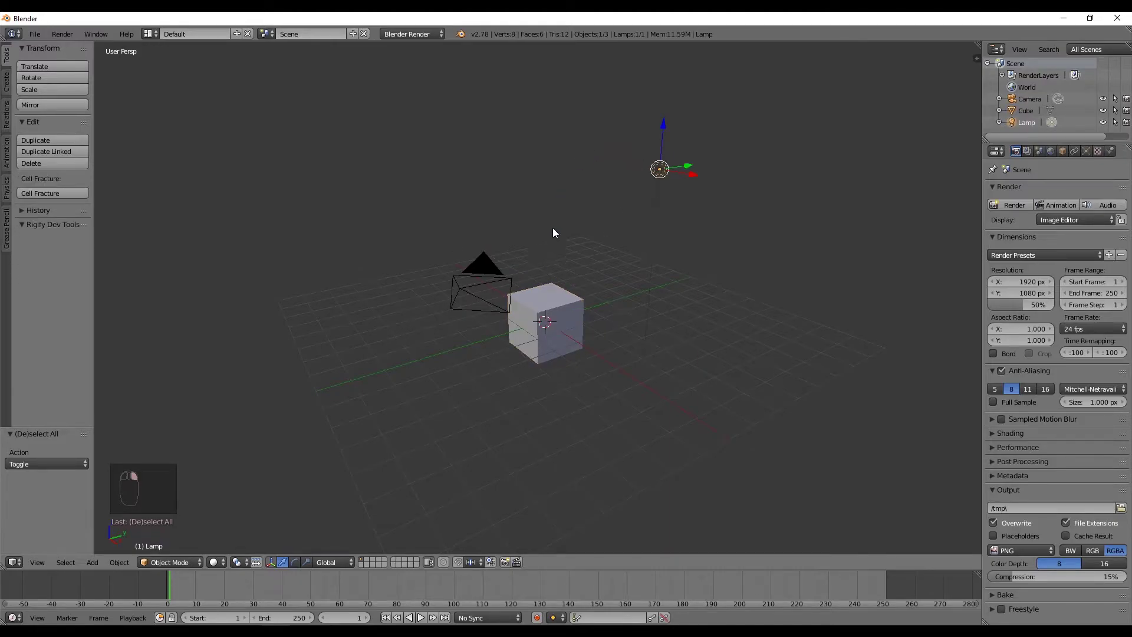
right_click(491, 266)
right_click(655, 160)
- Shift+right-click to build multi-selections, ending with the lamp plus the active cube selected
right_click(550, 285, "shift")
right_click(487, 265, "shift")
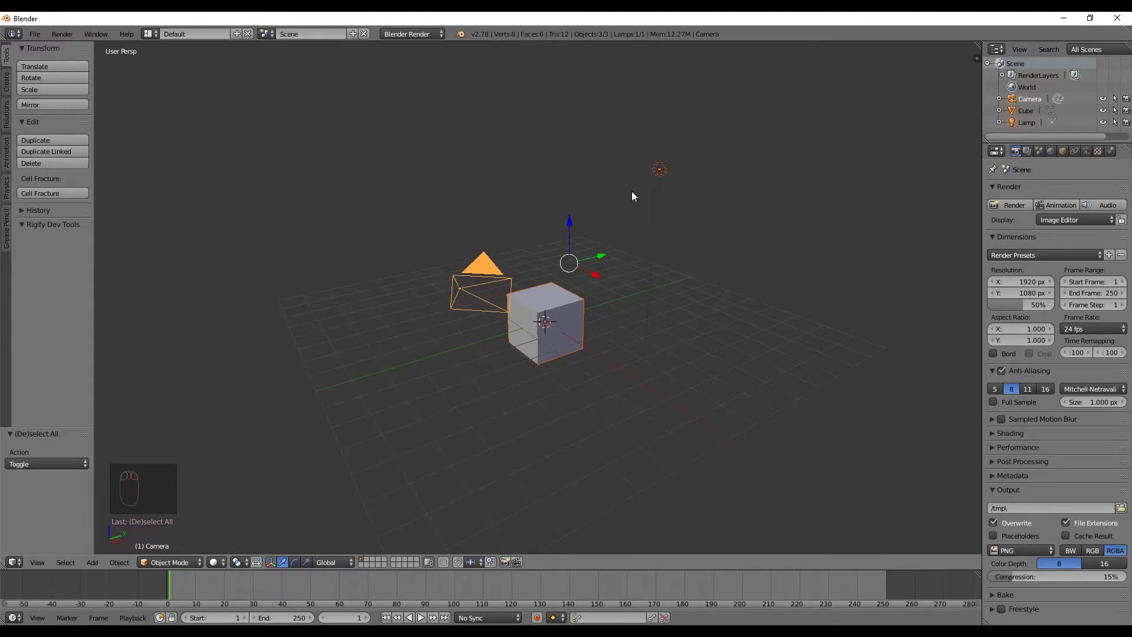
right_click(652, 172)
right_click(556, 308, "shift")
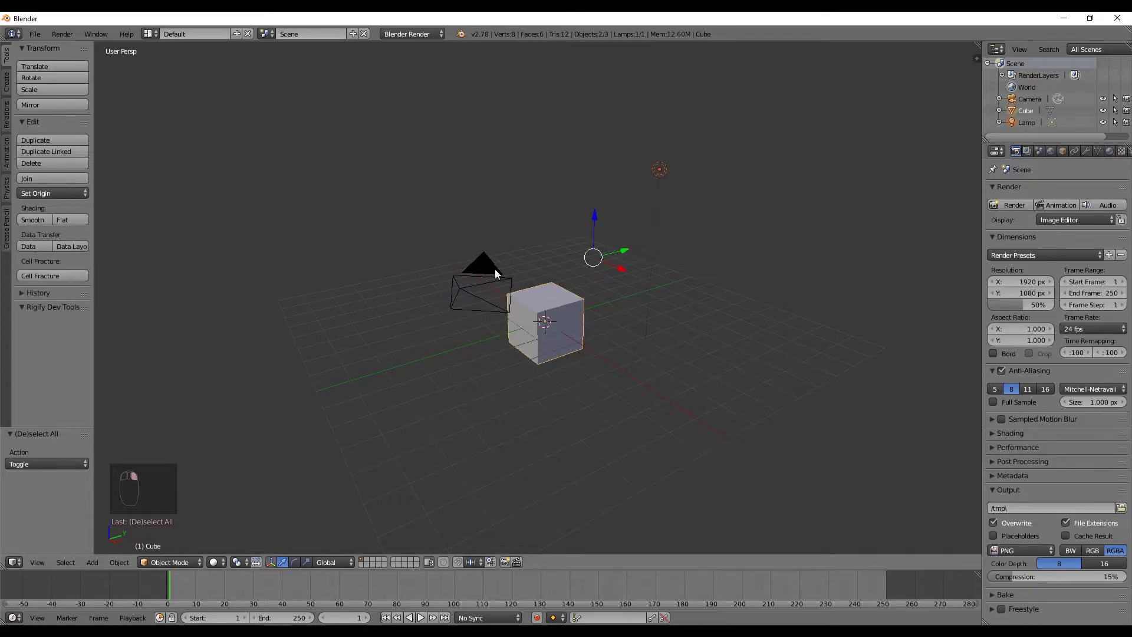
- Add the camera to the selection, then toggle A to deselect, select all, and deselect all
right_click(495, 269, "shift")
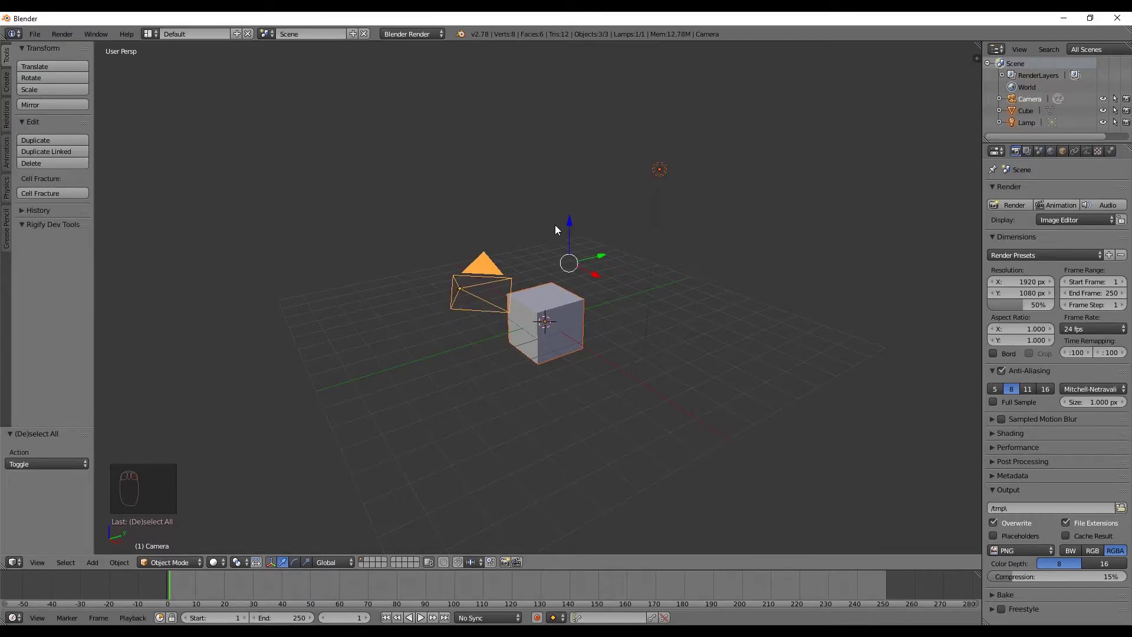
key("a")
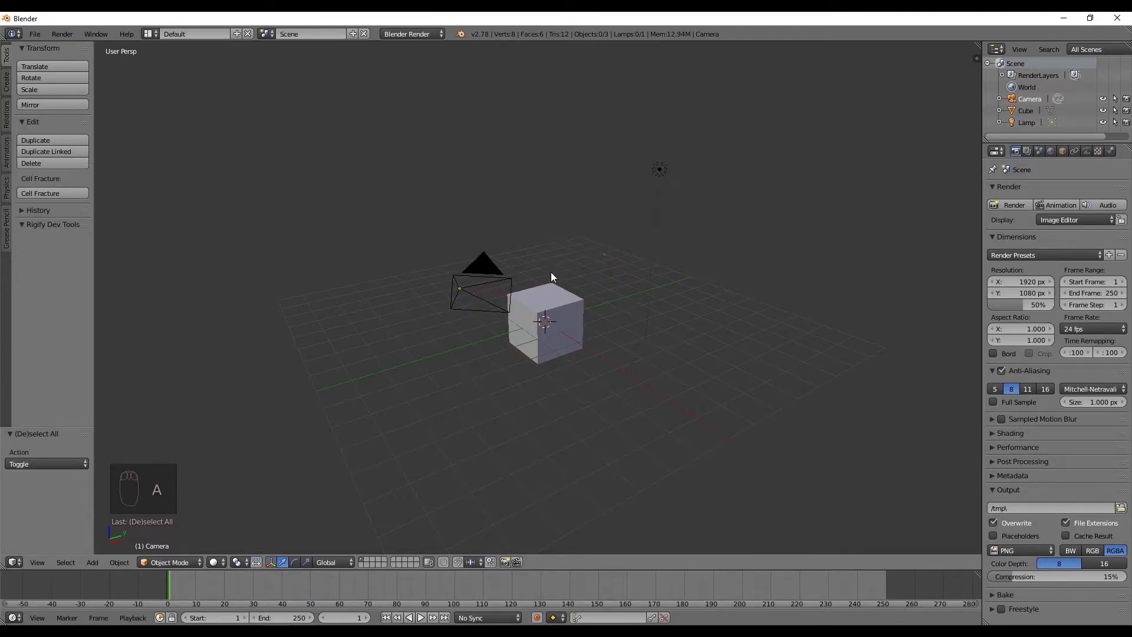
key("a")
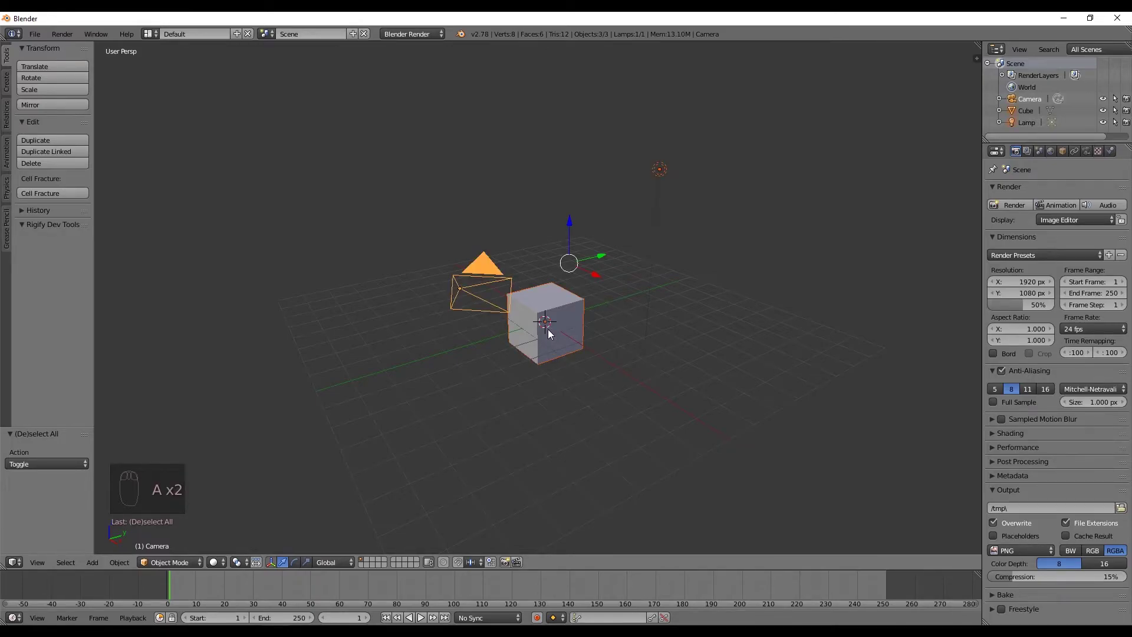
key("a")
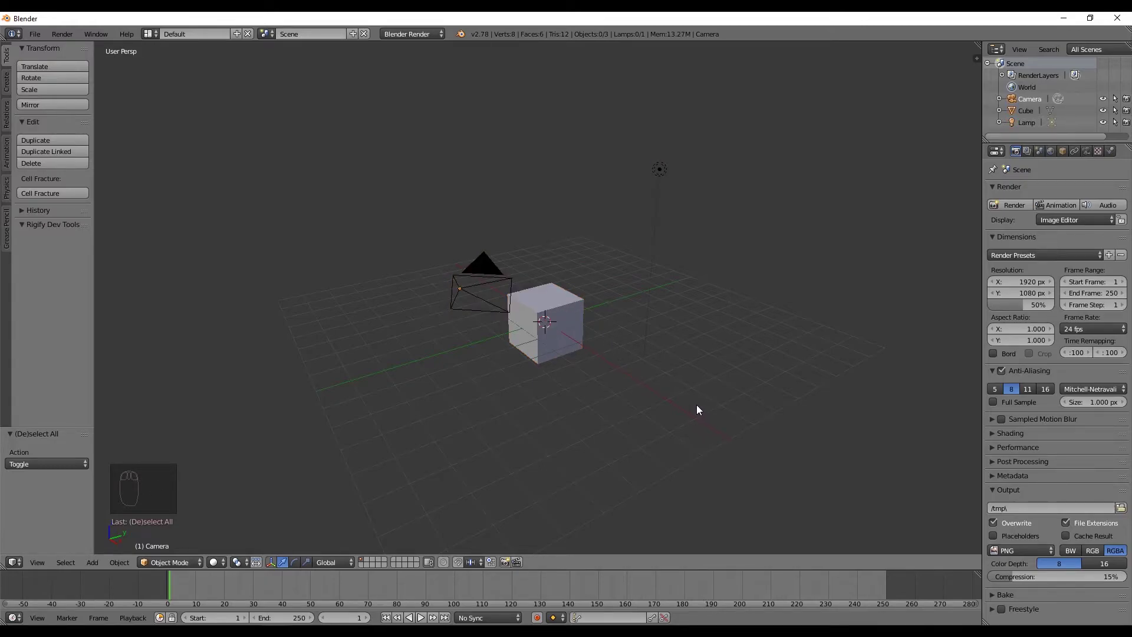
- Box-select the cube and lamp with B, deselect with A, and make the Outliner area taller
key("b")
left_click_drag(706, 401, 400, 127)
middle_click_drag(401, 127, 562, 203)
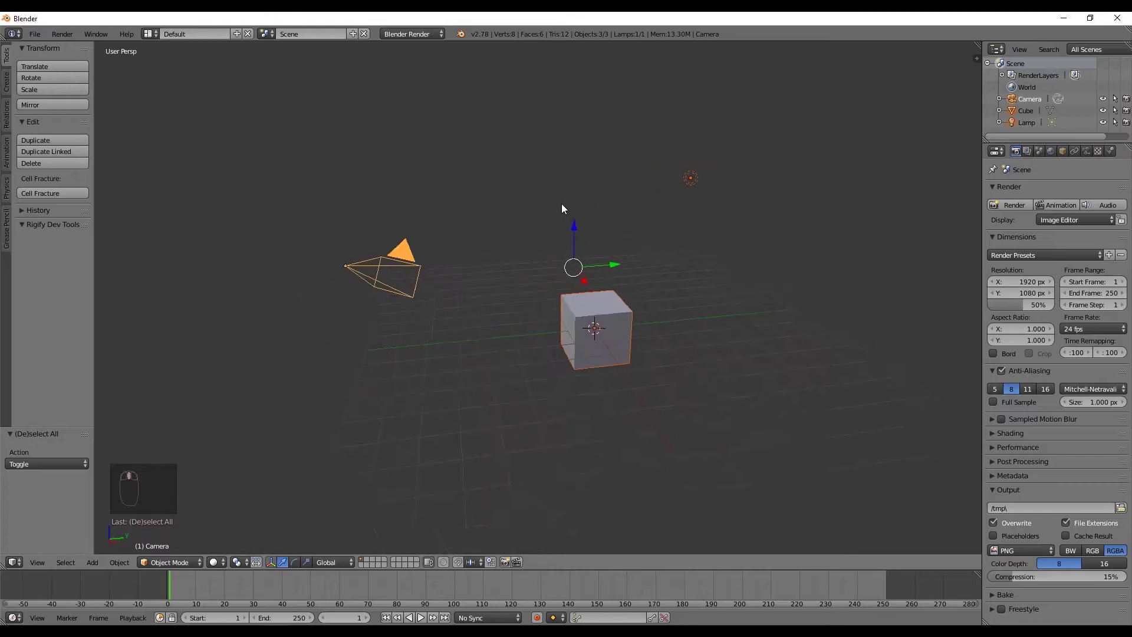
key("a")
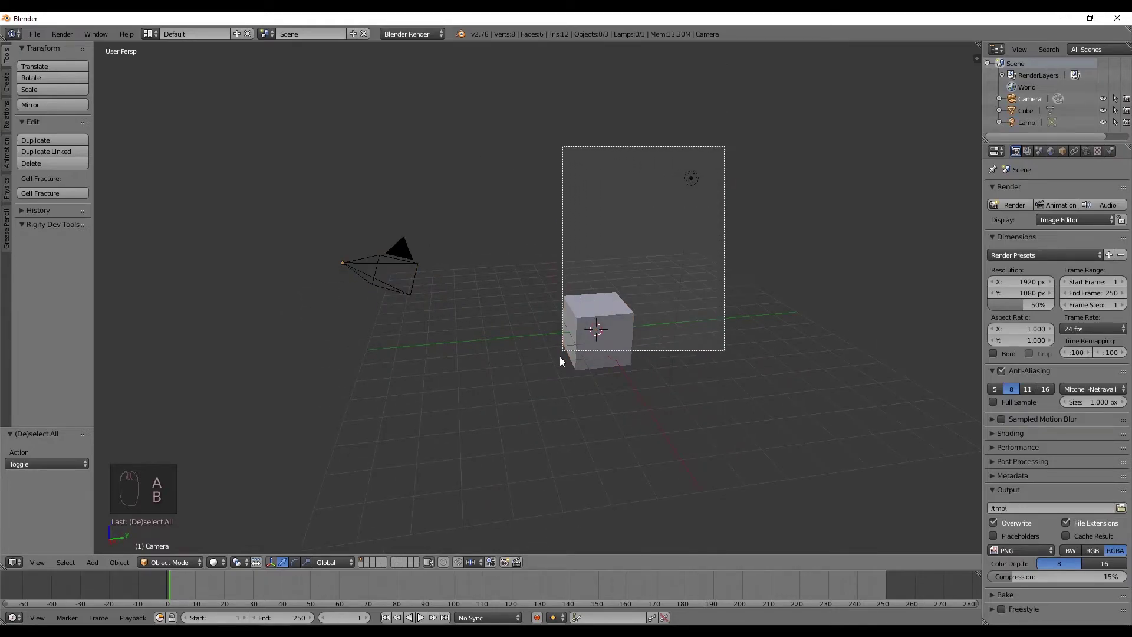
left_click_drag(560, 359, 560, 360)
key("a")
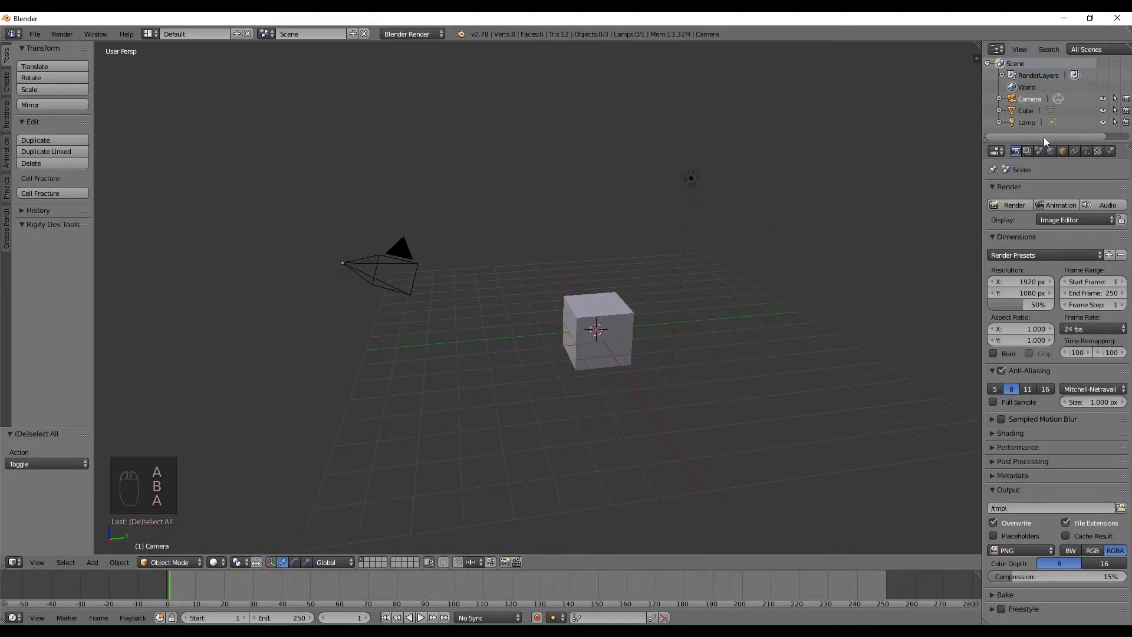
left_click_drag(1041, 141, 1036, 162)
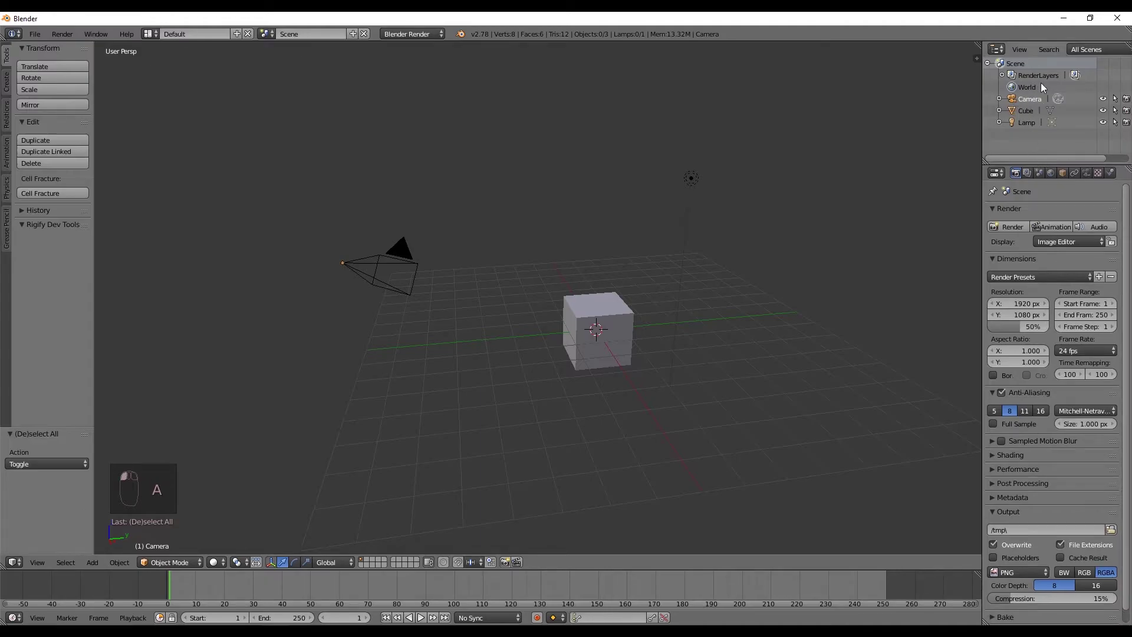
- Click Camera, Cube and Lamp in the Outliner, orbit and zoom out, finishing with Cube selected
left_click(1027, 109)
left_click(1029, 123)
left_click(1031, 99)
left_click(1028, 111)
left_click(1027, 123)
left_click(1031, 99)
left_click(1027, 123)
middle_click_drag(956, 151, 579, 235)
scroll(822, 209, "down", 4)
left_click(1029, 112)
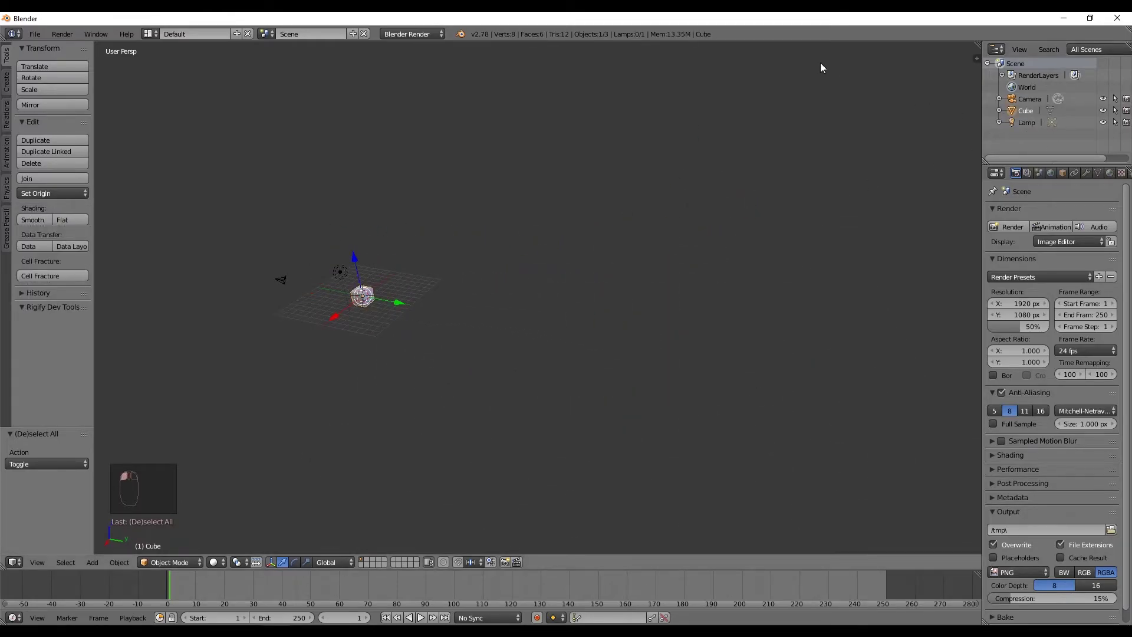
- Frame the selected cube with Numpad ., then select and frame the Camera, zooming out each time
key("KP_Decimal")
scroll(671, 134, "down", 3)
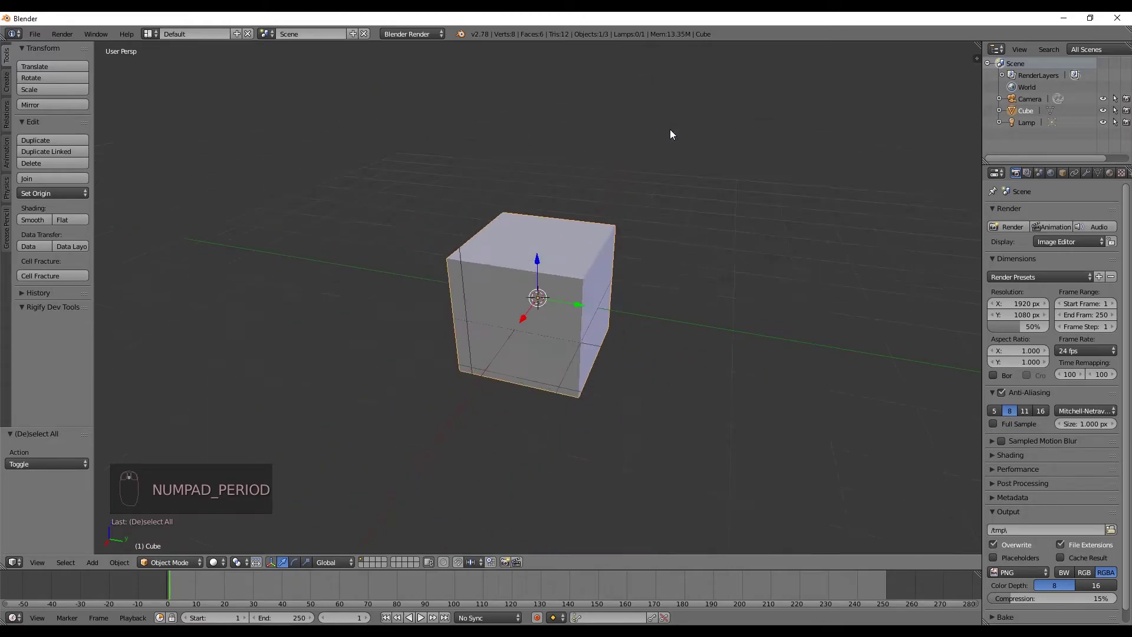
scroll(670, 129, "down", 5)
left_click(1029, 100)
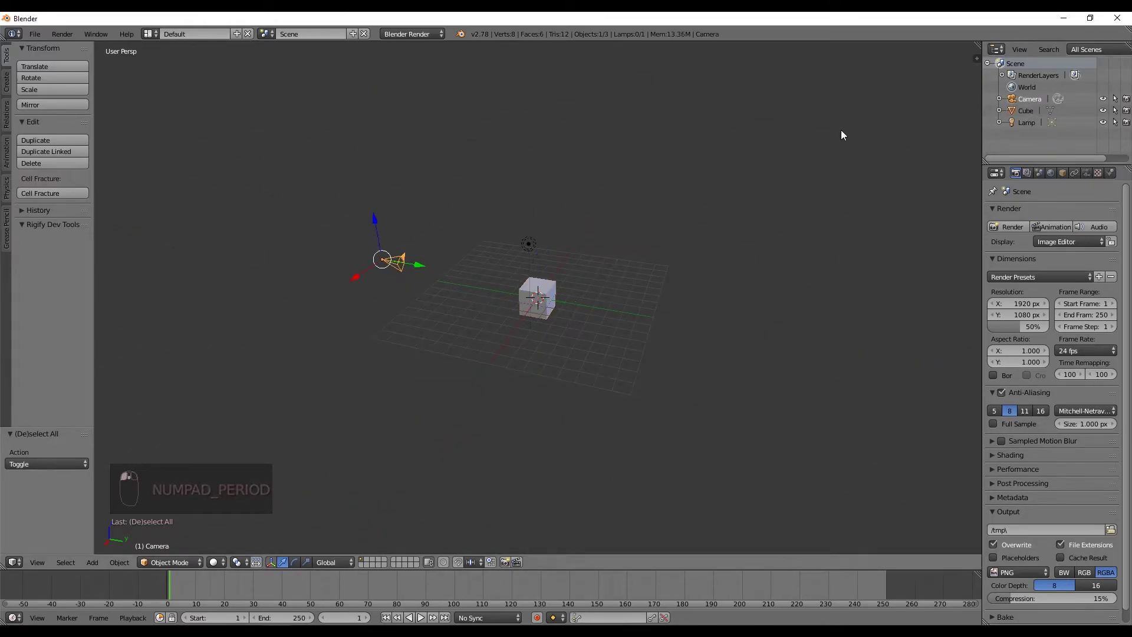
key("KP_Decimal")
scroll(730, 194, "down", 5)
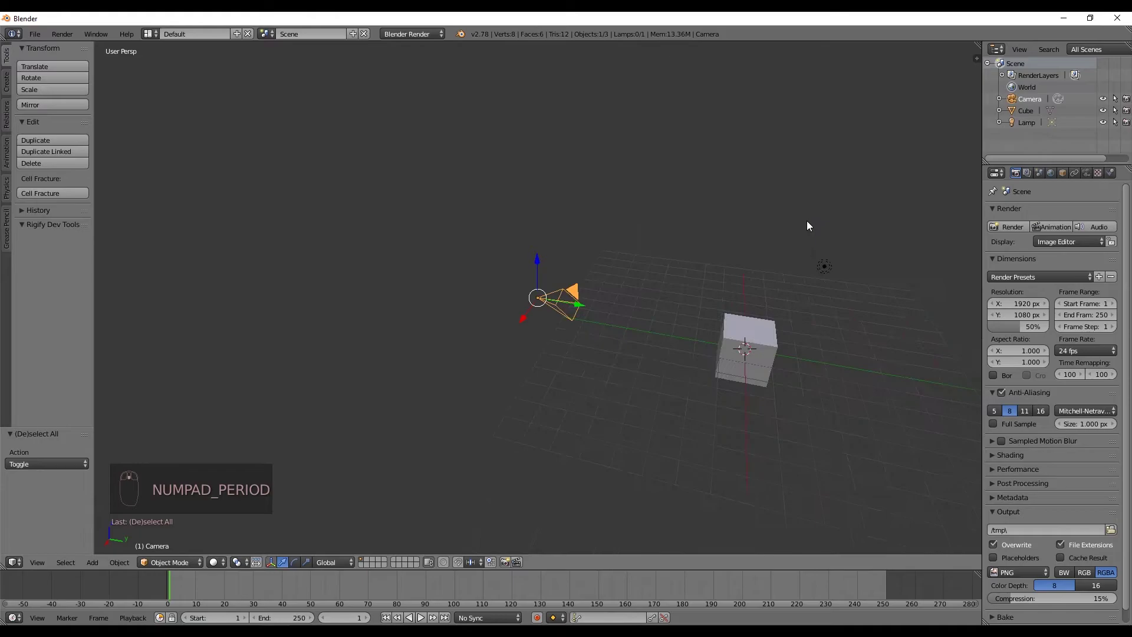
scroll(807, 221, "down", 2)
- Select the lamp, frame it with Numpad ., and orbit around it
right_click(706, 280)
key("KP_Decimal")
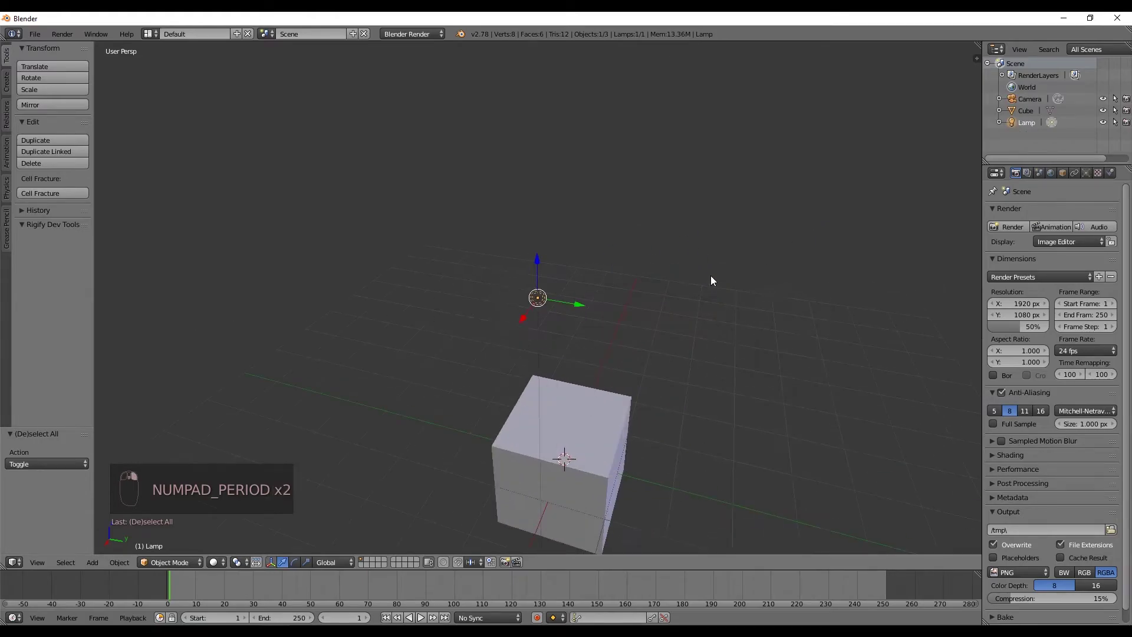
middle_click_drag(715, 279, 646, 288)
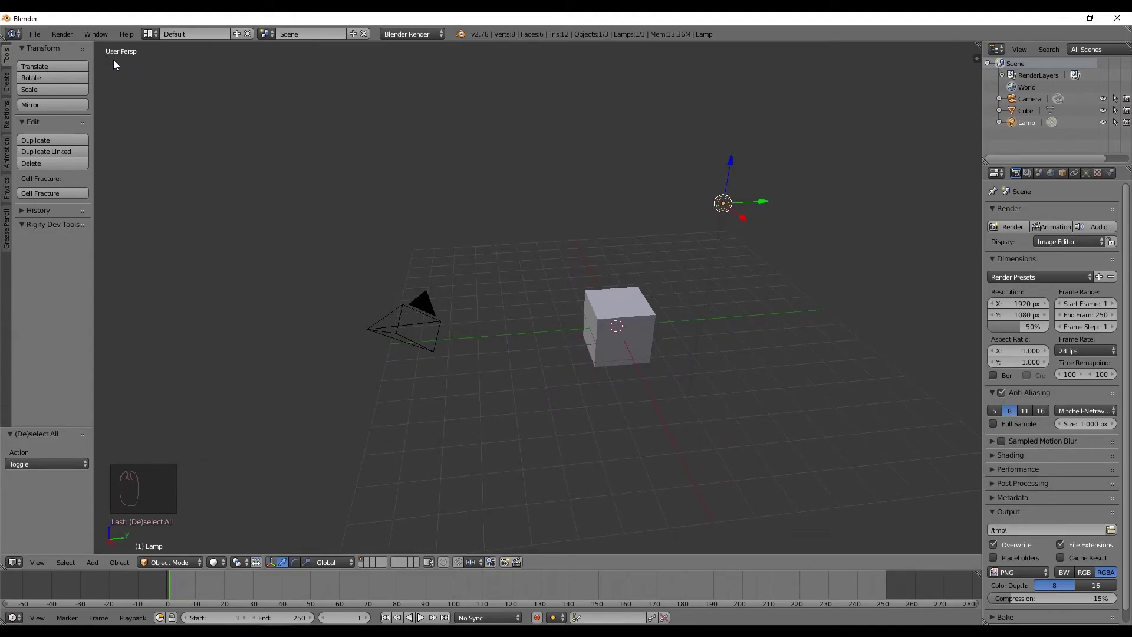
key("KP_5")
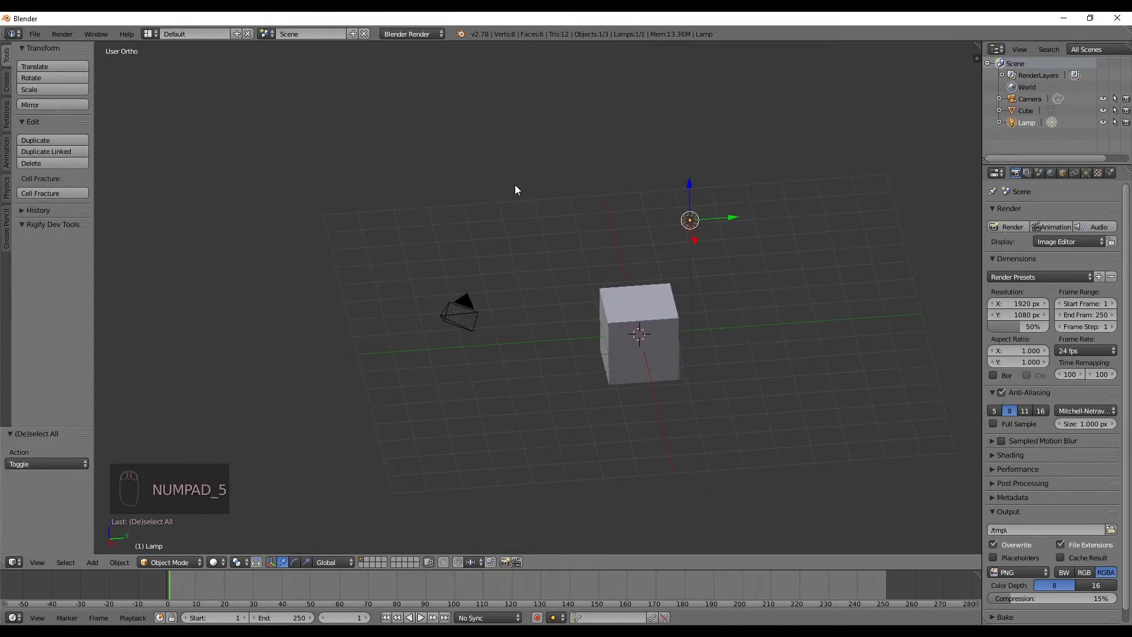
key("KP_5")
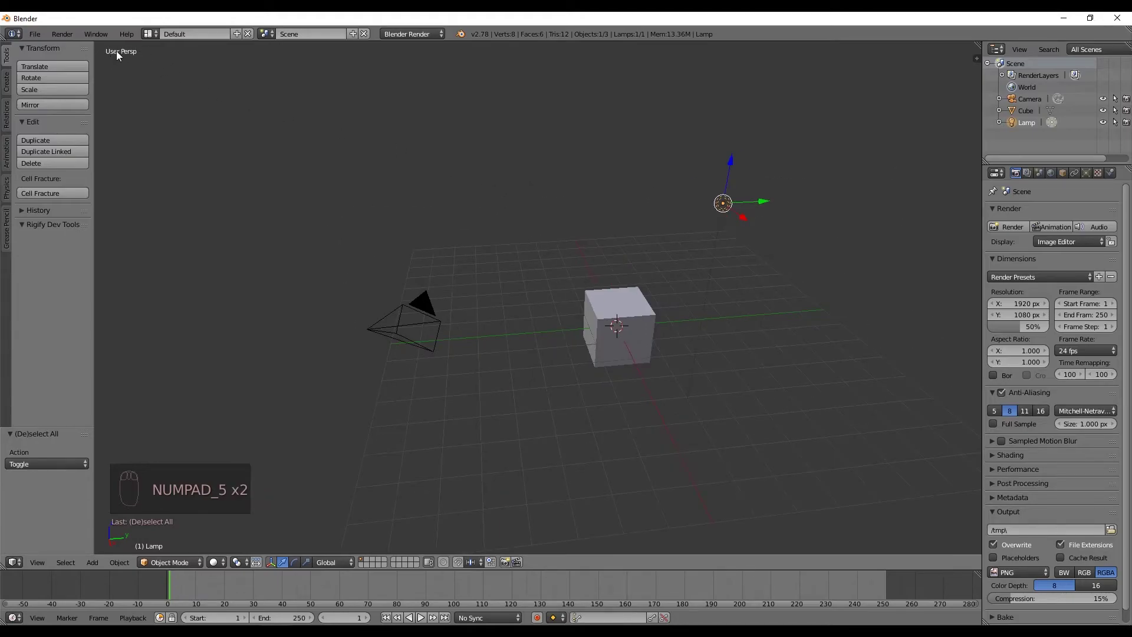
key("KP_5")
key("KP_5")
left_click(36, 35)
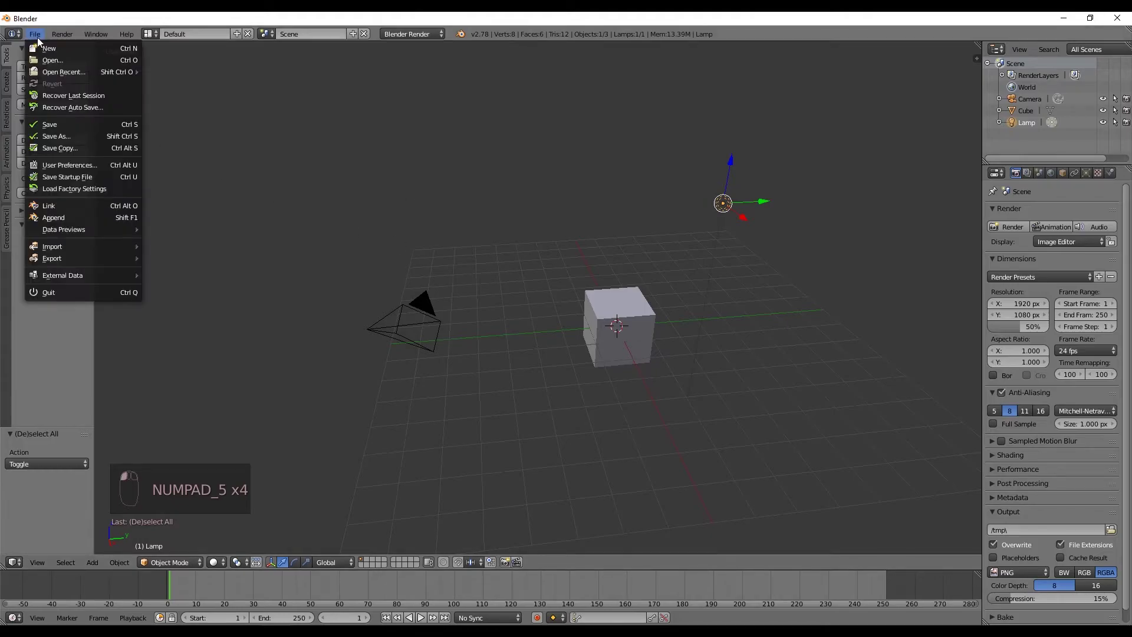
left_click(103, 167)
left_click(170, 53)
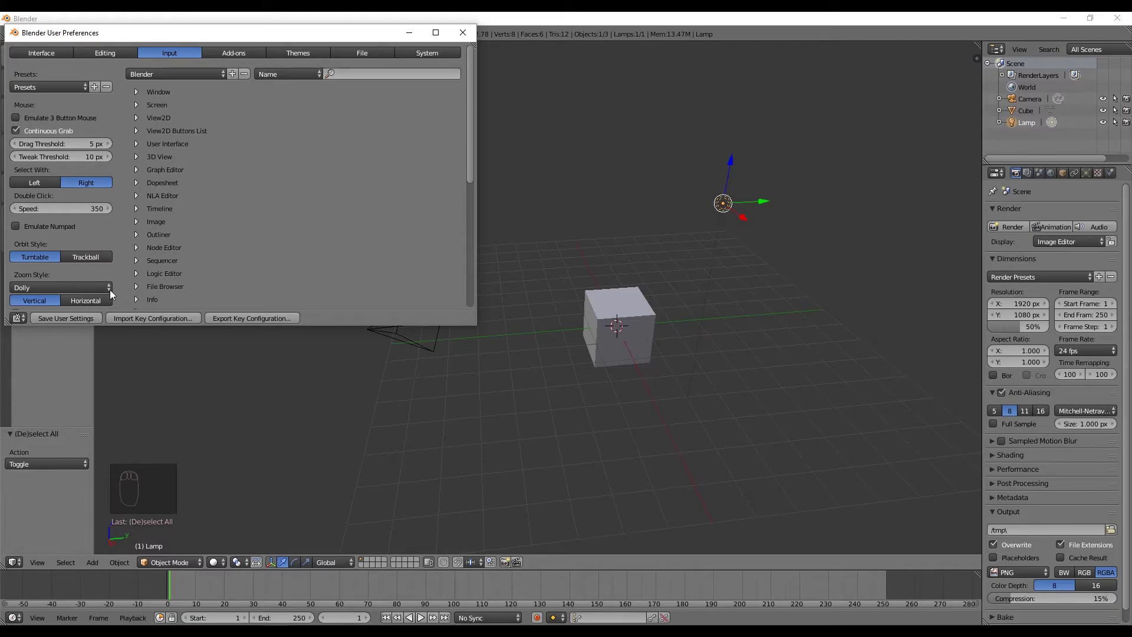
left_click(84, 317)
left_click(461, 33)
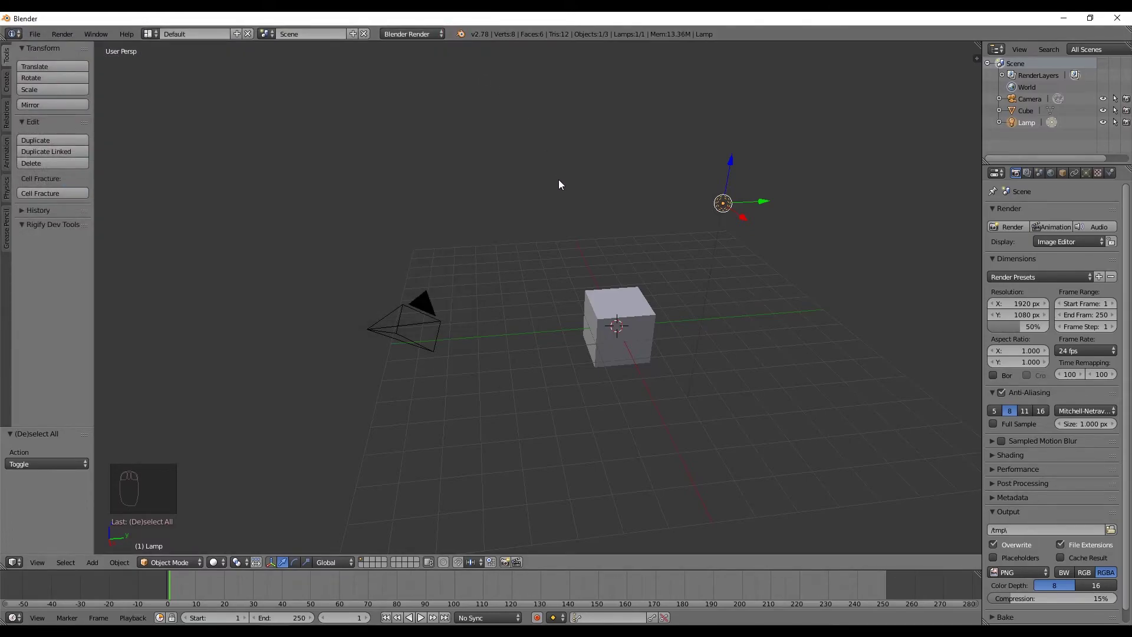
- Cycle through orthographic front, right and top views, ending on the right side view
key("KP_1")
key("KP_5")
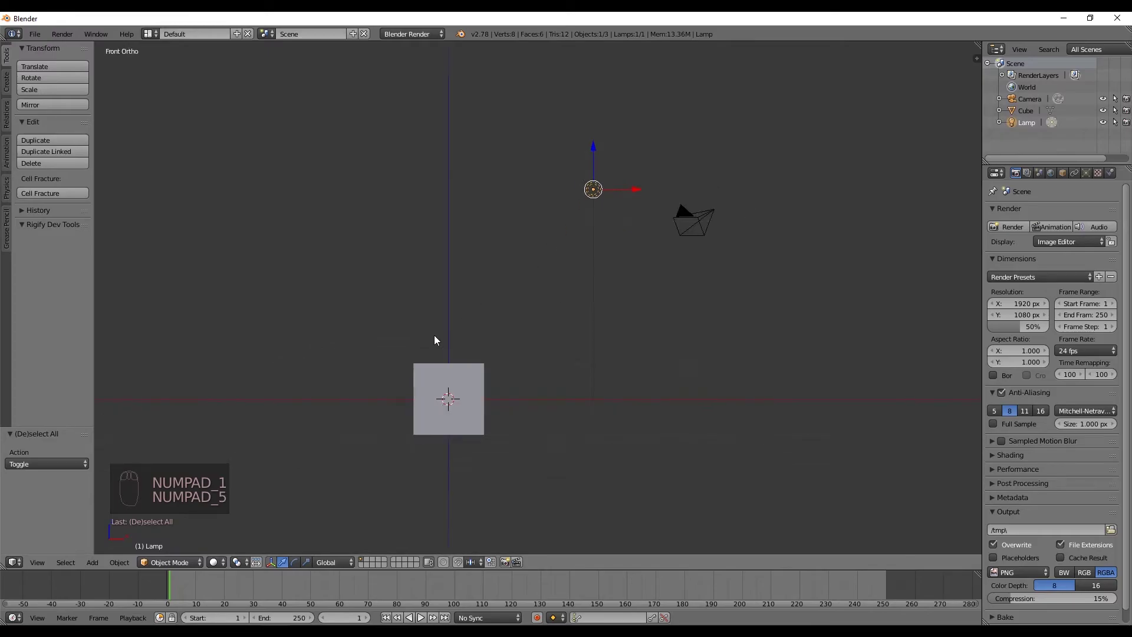
key("KP_3")
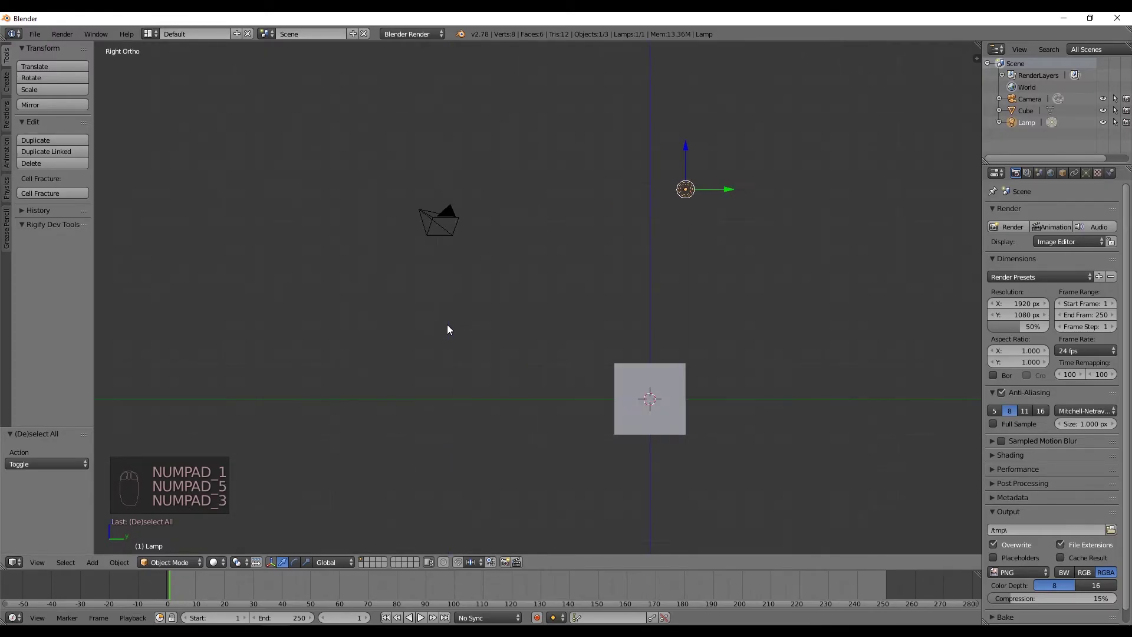
key("KP_7")
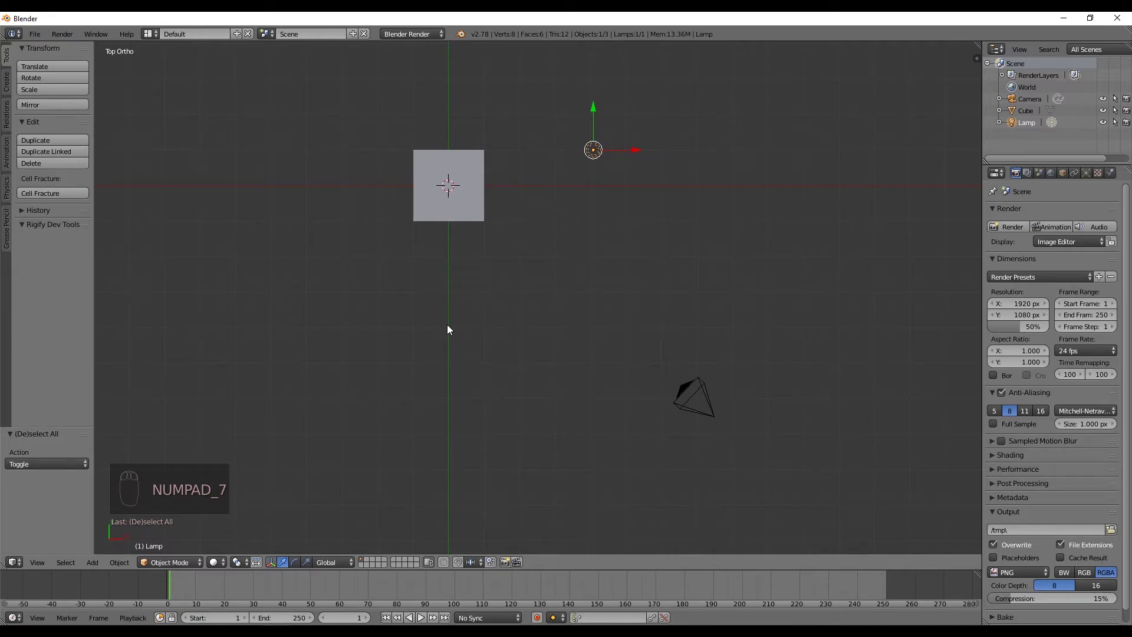
key("KP_3")
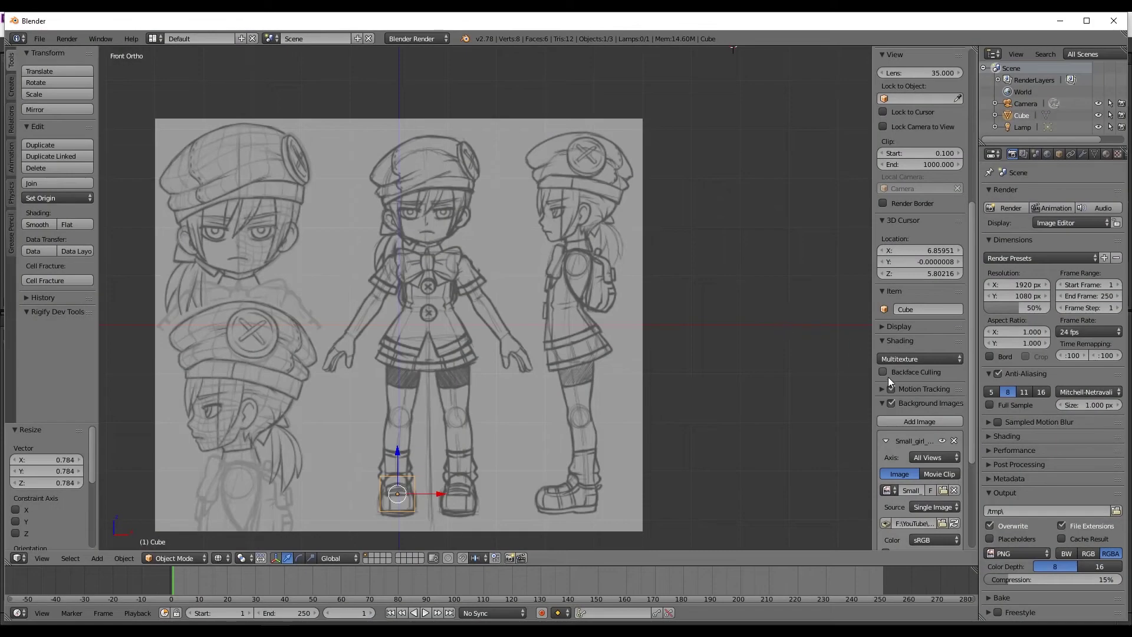
- Add a background reference image and frame the view on the cube
left_click(912, 420)
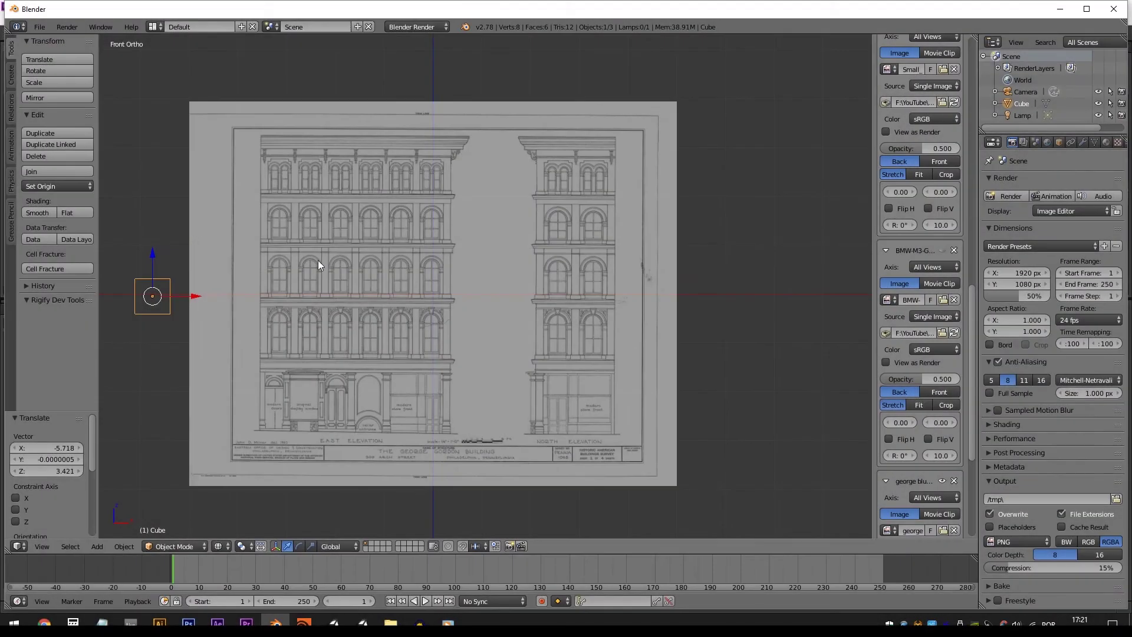
scroll(325, 262, "up", 2)
middle_click_drag(307, 285, 469, 257, "shift")
- Move the cube, switch to solid shading, and view the gun blueprint from the front
key("g")
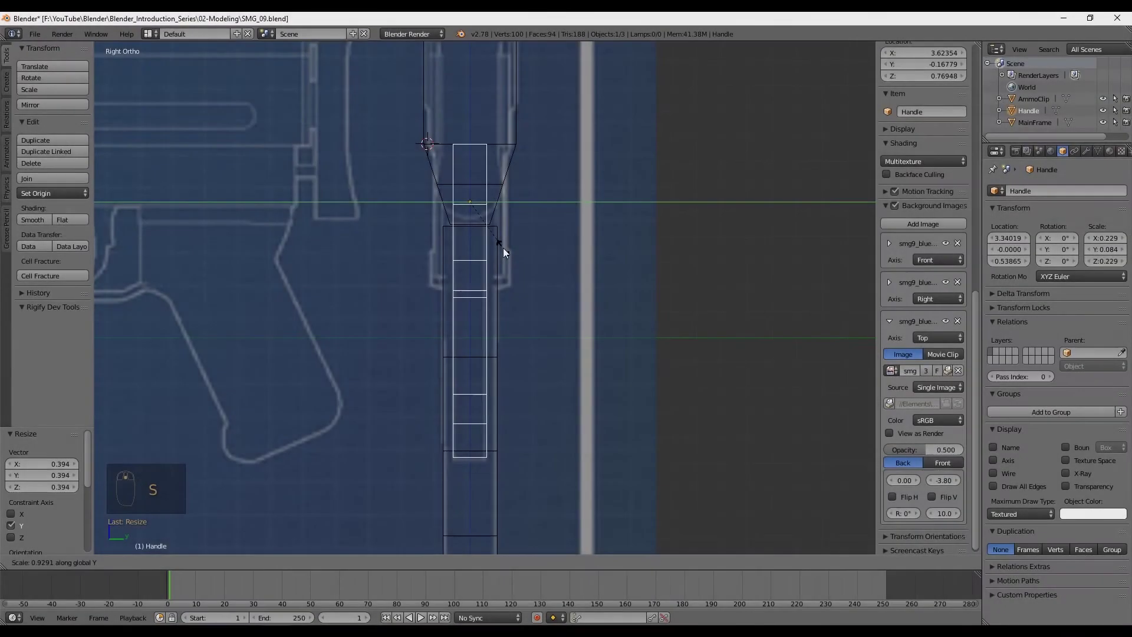
key("z")
middle_click_drag(499, 253, 532, 253)
key("KP_1")
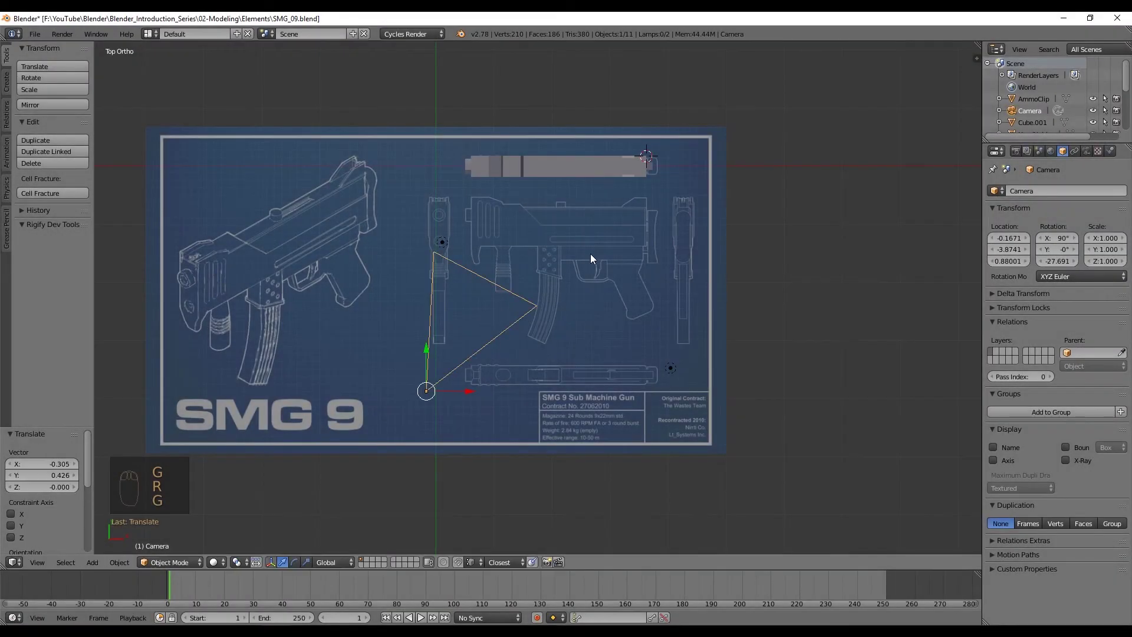
- Look through the scene camera and preview the gun with Cycles rendered shading
key("KP_0")
key("shift+z")
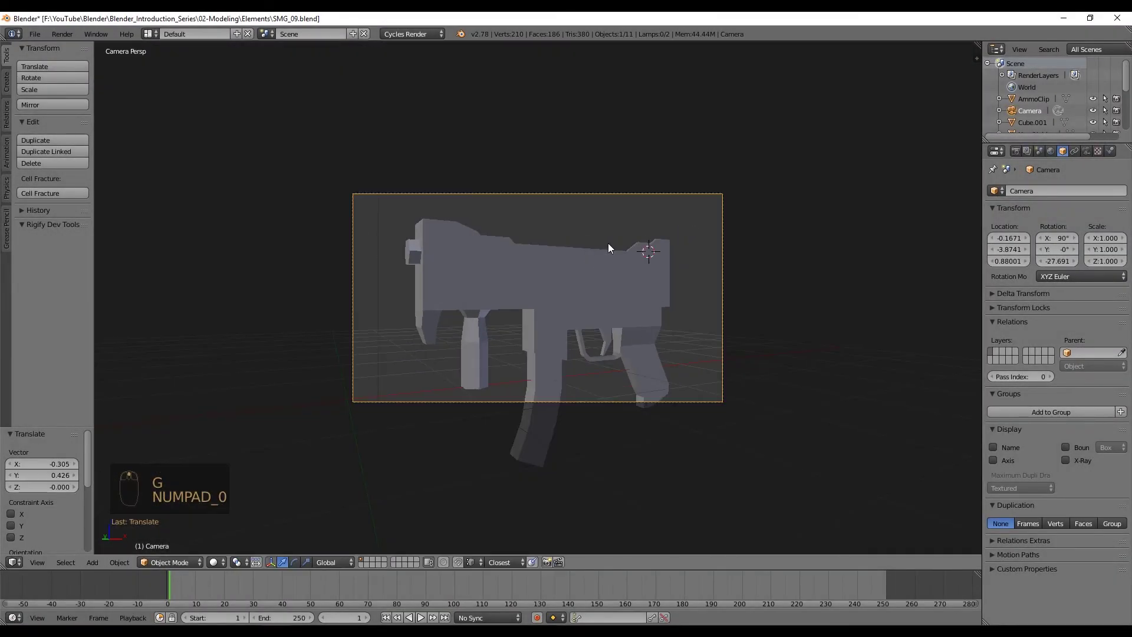